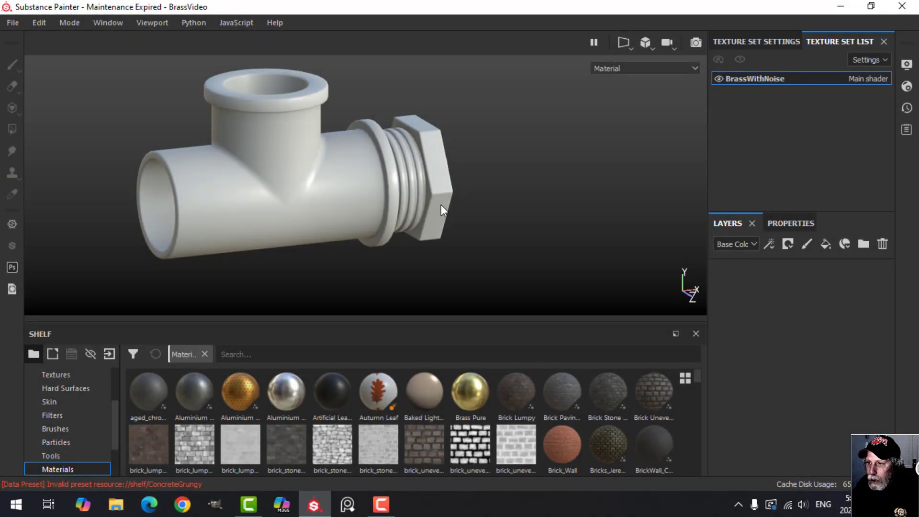
Apply the Brass Pure material to the pipe fitting as a new layer.
{"action": "mouse_move", "coordinate": [464, 217]}
{"action": "left_mouse_down", "text": "alt"}
{"action": "mouse_move", "coordinate": [259, 213]}
{"action": "mouse_move", "coordinate": [474, 209]}
{"action": "mouse_move", "coordinate": [410, 199]}
{"action": "left_mouse_up", "text": "alt"}
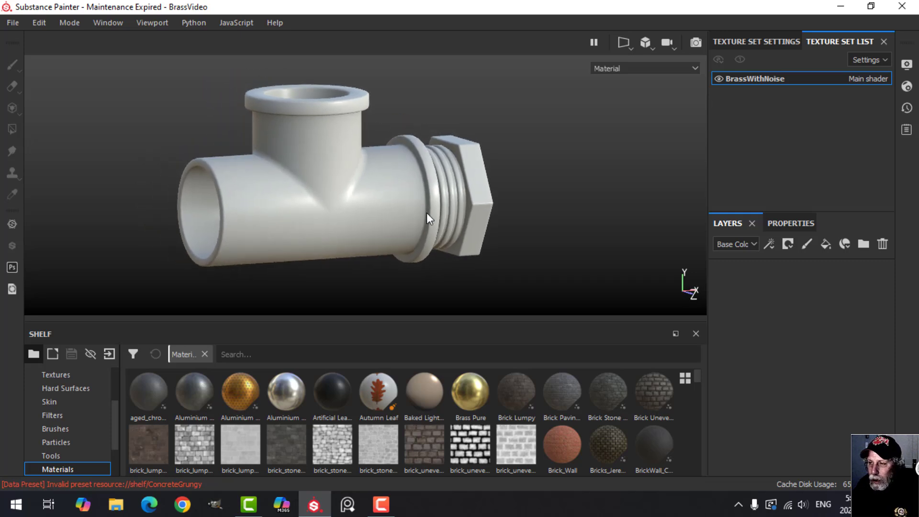
{"action": "middle_click_drag", "start_coordinate": [426, 213], "coordinate": [412, 209], "text": "alt"}
{"action": "left_click_drag", "start_coordinate": [423, 210], "coordinate": [411, 207], "text": "alt"}
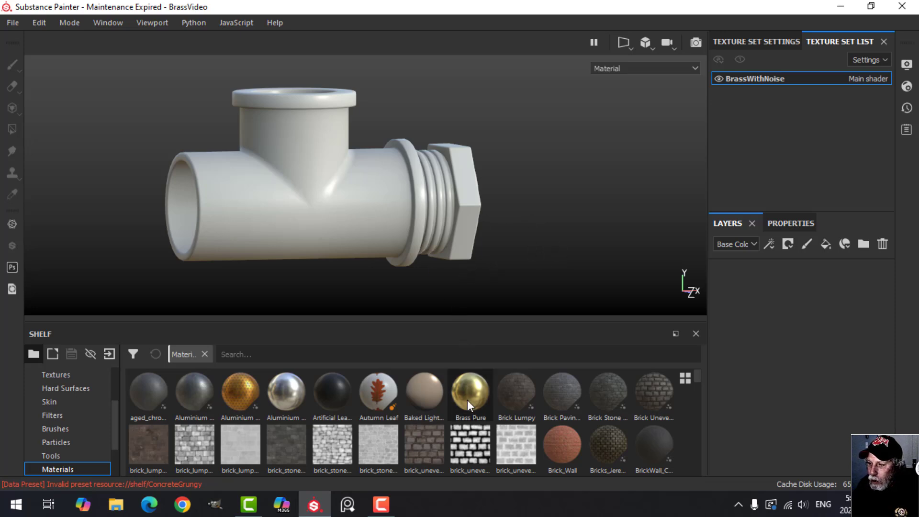
{"action": "mouse_move", "coordinate": [467, 400]}
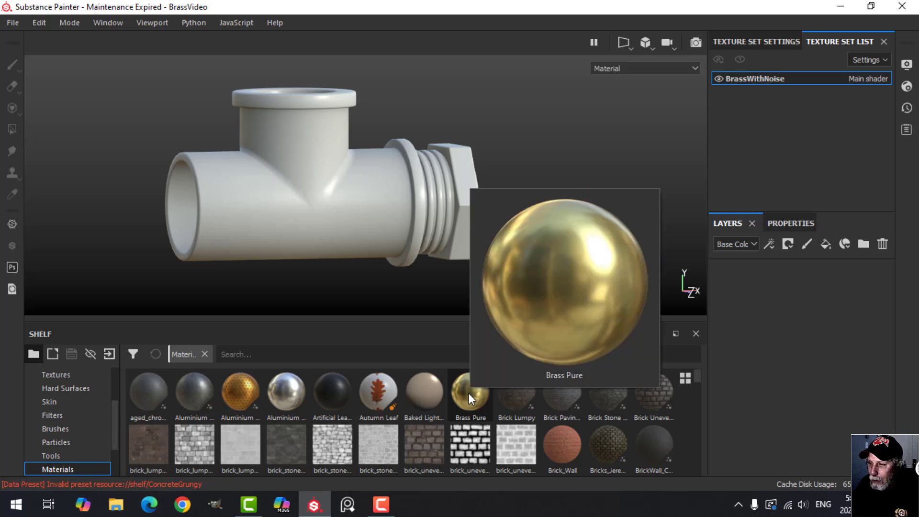
{"action": "left_click_drag", "start_coordinate": [469, 392], "coordinate": [745, 312]}
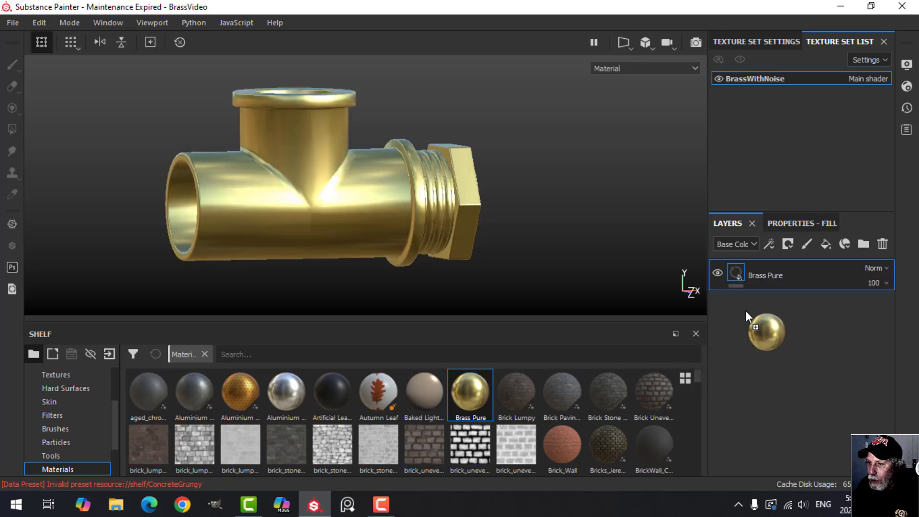
{"action": "left_click_drag", "start_coordinate": [469, 221], "coordinate": [409, 212], "text": "alt"}
{"action": "middle_click_drag", "start_coordinate": [409, 211], "coordinate": [427, 213], "text": "alt"}
{"action": "left_click_drag", "start_coordinate": [427, 212], "coordinate": [445, 207], "text": "alt"}
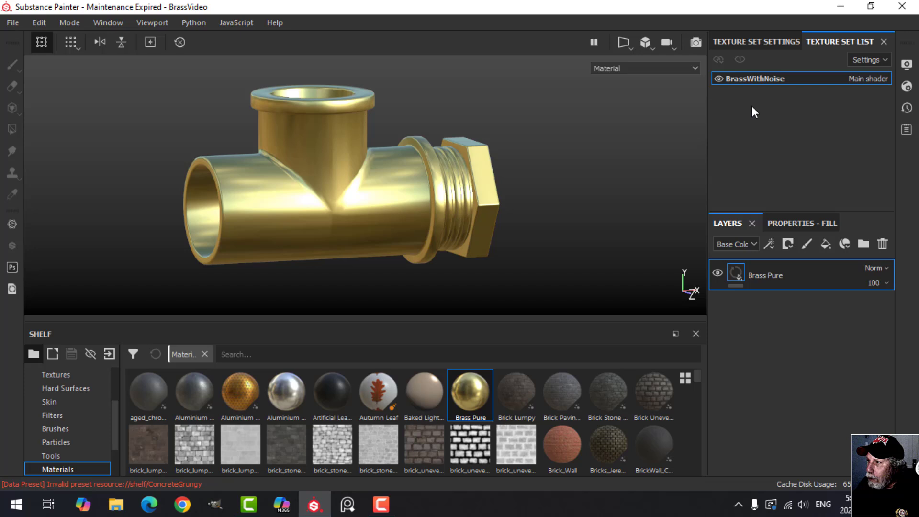
Try the Bus Garage environment map for lighting the brass fitting.
{"action": "left_click", "coordinate": [907, 64]}
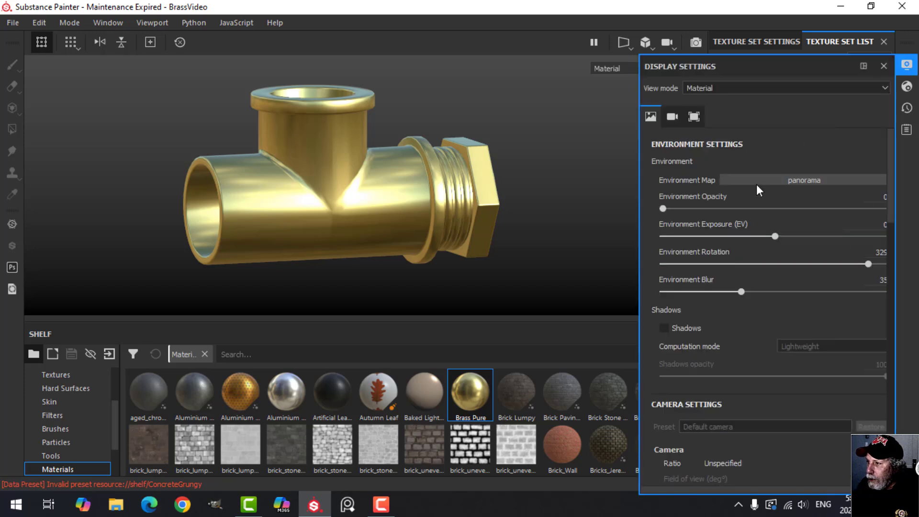
{"action": "left_click", "coordinate": [785, 180]}
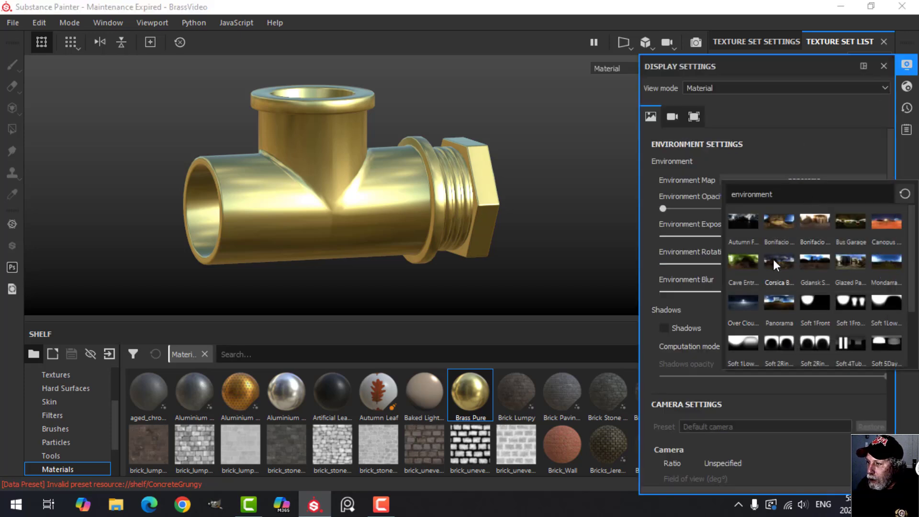
{"action": "left_click", "coordinate": [779, 220]}
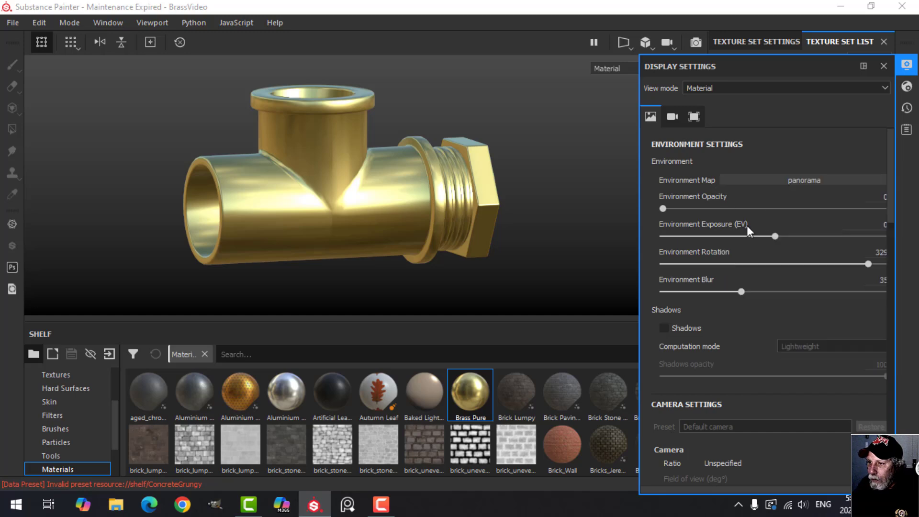
{"action": "left_click", "coordinate": [798, 180]}
{"action": "left_click", "coordinate": [842, 223]}
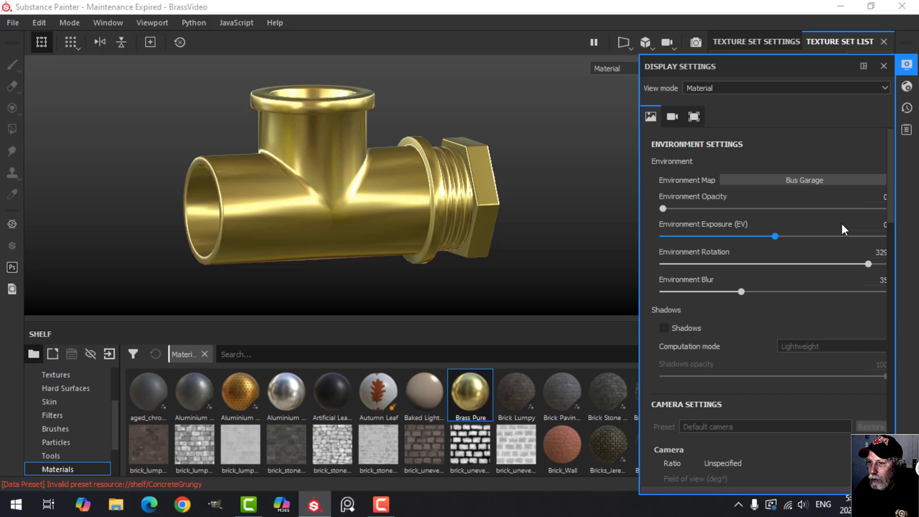
Switch the environment map back to Panorama.
{"action": "left_click", "coordinate": [800, 180]}
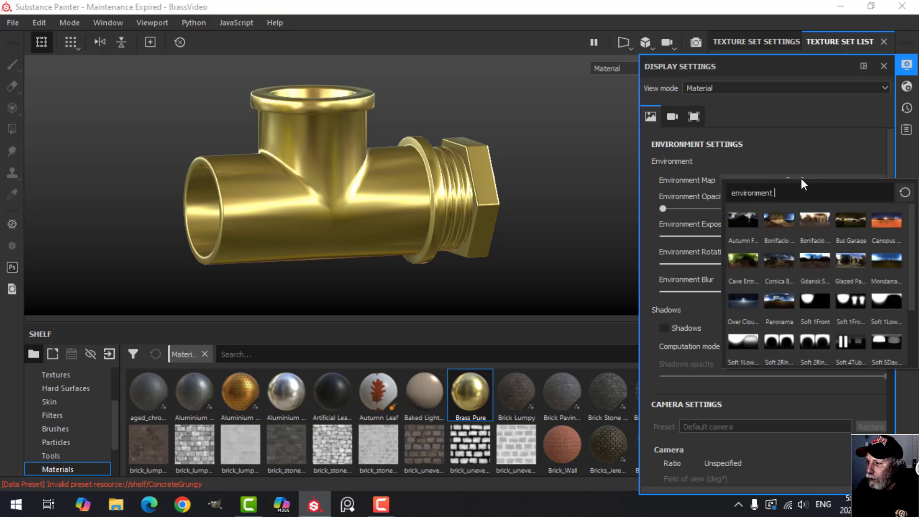
{"action": "left_click", "coordinate": [778, 301]}
{"action": "left_click", "coordinate": [907, 65]}
{"action": "mouse_move", "coordinate": [568, 159]}
{"action": "left_mouse_down", "text": "alt"}
{"action": "mouse_move", "coordinate": [522, 185]}
{"action": "mouse_move", "coordinate": [567, 163]}
{"action": "left_mouse_up", "text": "alt"}
{"action": "right_click_drag", "start_coordinate": [567, 162], "coordinate": [566, 156], "text": "shift"}
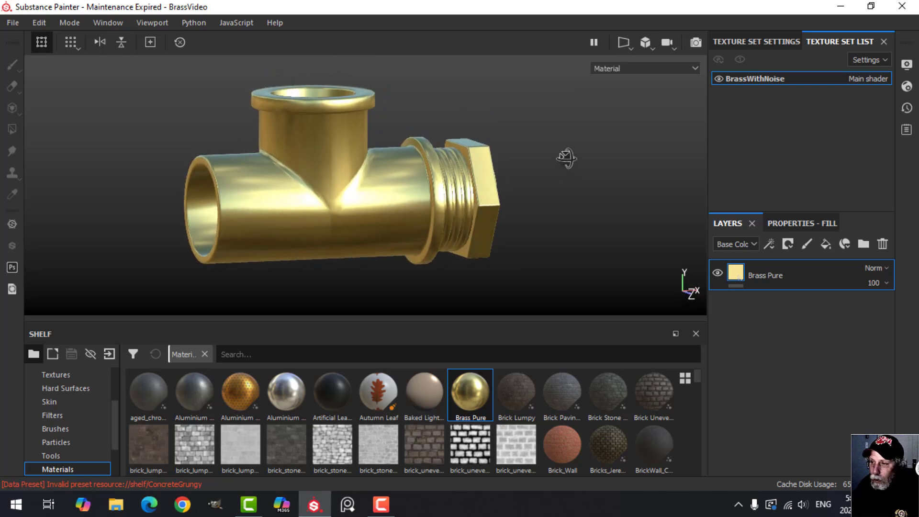
Darken the Brass Pure layer's base color slightly, to R 0.737, G 0.610, B 0.235.
{"action": "left_click", "coordinate": [785, 224]}
{"action": "scroll", "coordinate": [833, 402], "scroll_direction": "down", "scroll_amount": 5}
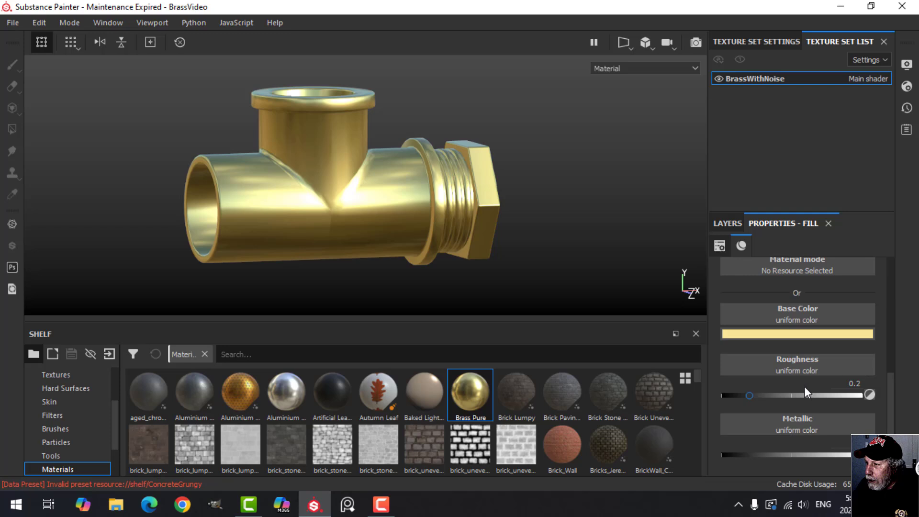
{"action": "left_click", "coordinate": [790, 333]}
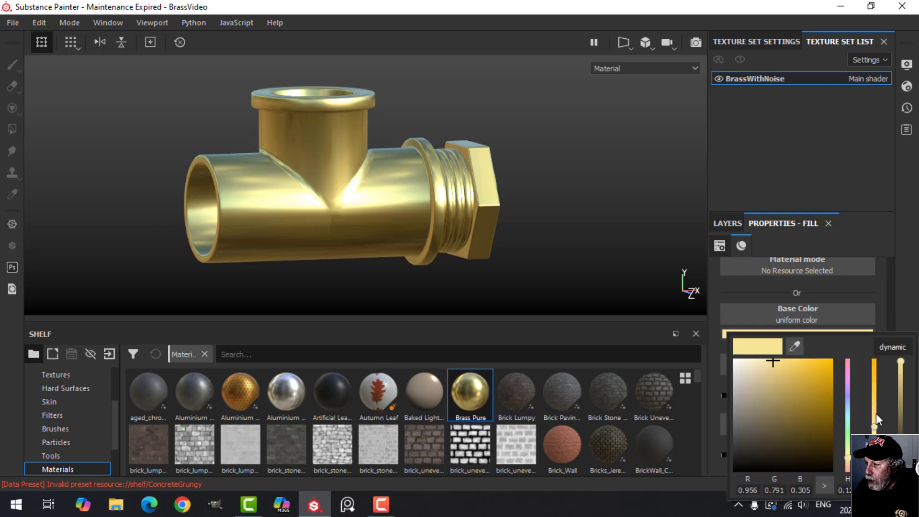
{"action": "left_click_drag", "start_coordinate": [900, 362], "coordinate": [898, 373]}
{"action": "left_click", "coordinate": [496, 195]}
{"action": "left_click_drag", "start_coordinate": [496, 194], "coordinate": [462, 195], "text": "alt"}
{"action": "scroll", "coordinate": [446, 221], "scroll_direction": "down", "scroll_amount": 2}
{"action": "middle_click_drag", "start_coordinate": [446, 222], "coordinate": [411, 213], "text": "alt"}
{"action": "left_click_drag", "start_coordinate": [411, 213], "coordinate": [418, 191], "text": "alt"}
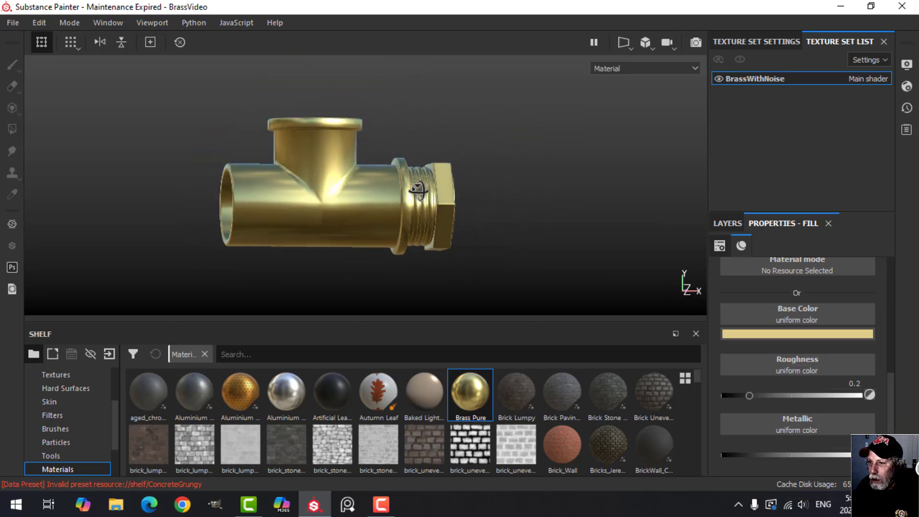
{"action": "scroll", "coordinate": [419, 201], "scroll_direction": "up", "scroll_amount": 2}
{"action": "middle_click_drag", "start_coordinate": [345, 209], "coordinate": [404, 208], "text": "alt"}
{"action": "left_click_drag", "start_coordinate": [404, 208], "coordinate": [447, 228], "text": "alt"}
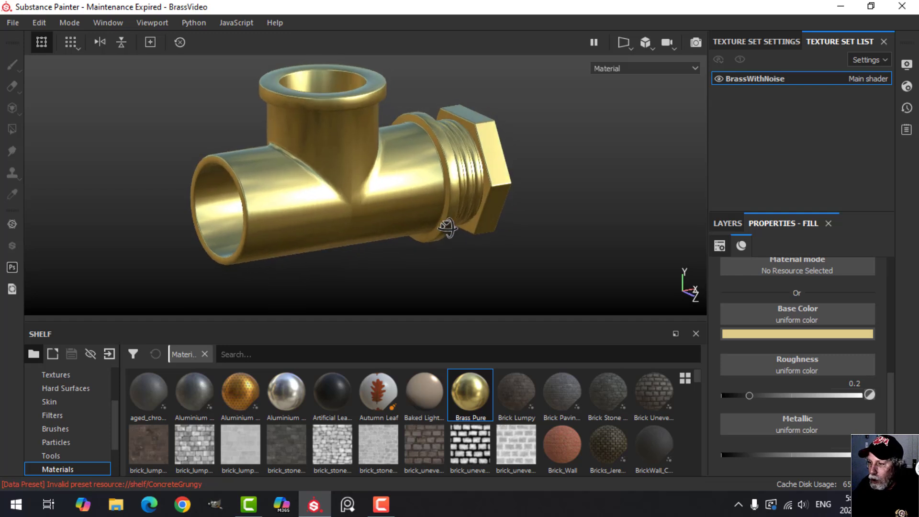
Check the RGB values of the Brass Pure layer's base color and examine the darkened brass from several angles.
{"action": "left_click", "coordinate": [805, 333]}
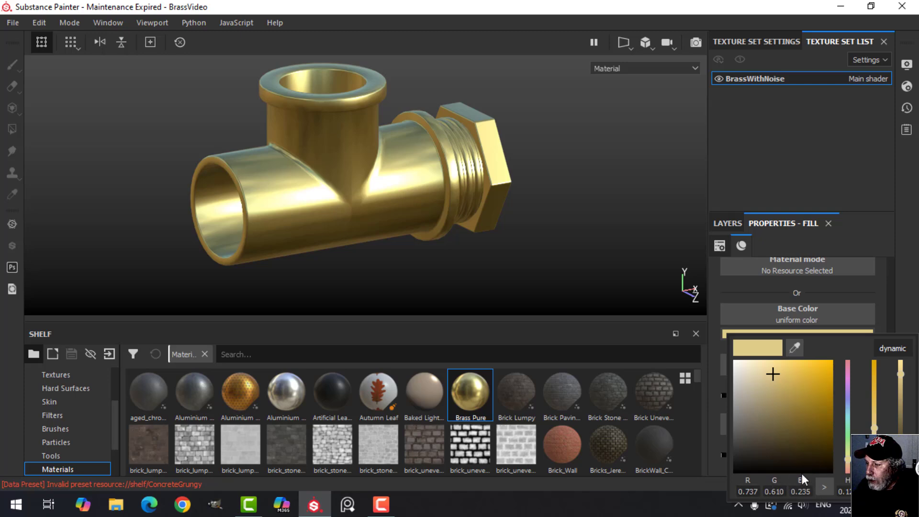
{"action": "left_click", "coordinate": [911, 298]}
{"action": "left_click_drag", "start_coordinate": [549, 236], "coordinate": [519, 221], "text": "alt"}
{"action": "left_click_drag", "start_coordinate": [437, 215], "coordinate": [476, 233], "text": "alt"}
{"action": "middle_click_drag", "start_coordinate": [476, 234], "coordinate": [463, 228], "text": "alt"}
Add a fill layer above Brass Pure with only the color and roughness channels enabled.
{"action": "left_click", "coordinate": [721, 229]}
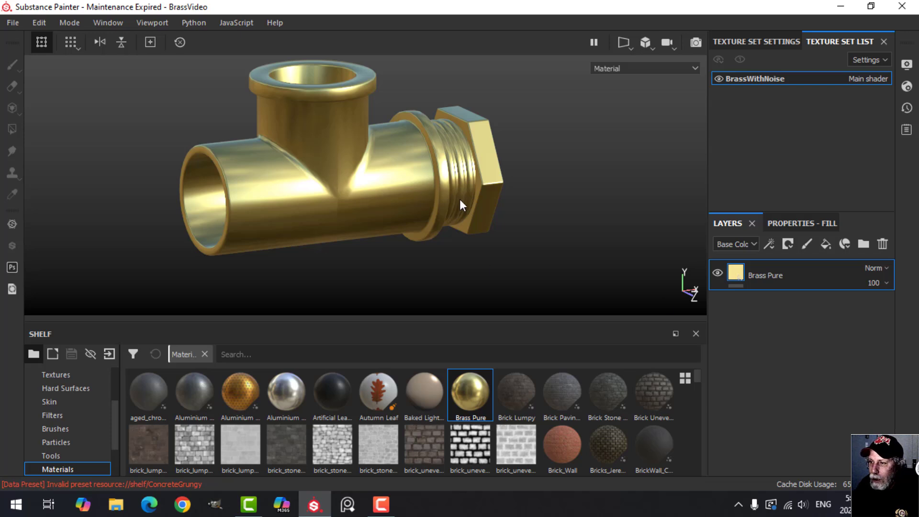
{"action": "left_click", "coordinate": [826, 245]}
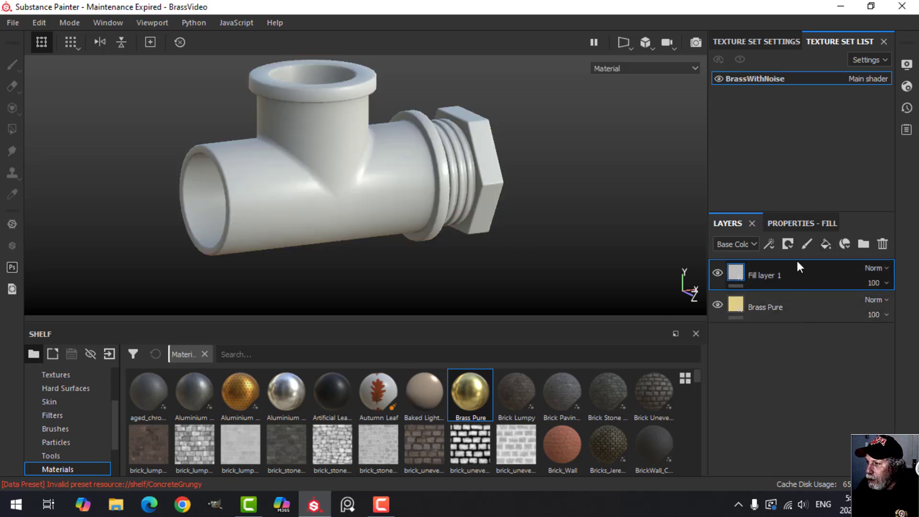
{"action": "left_click", "coordinate": [800, 223]}
{"action": "scroll", "coordinate": [780, 355], "scroll_direction": "up", "scroll_amount": 3}
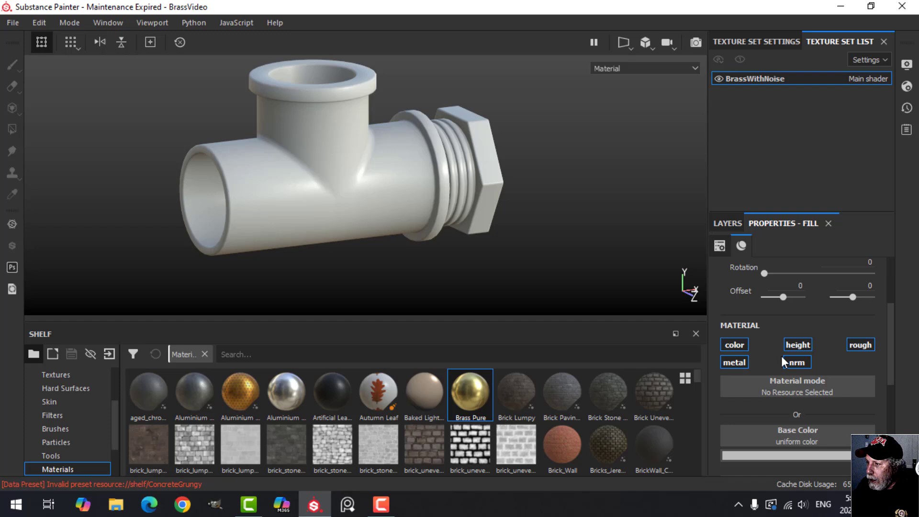
{"action": "left_click", "coordinate": [740, 344]}
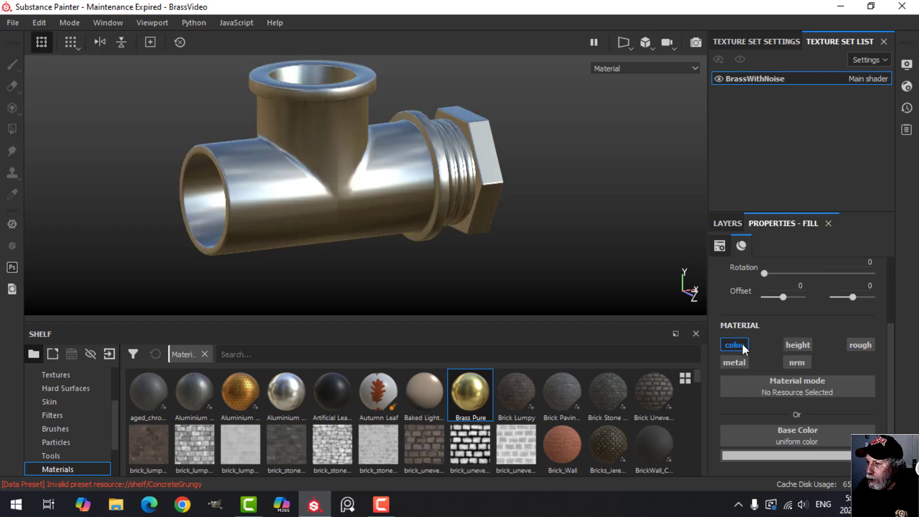
{"action": "left_click", "coordinate": [861, 346]}
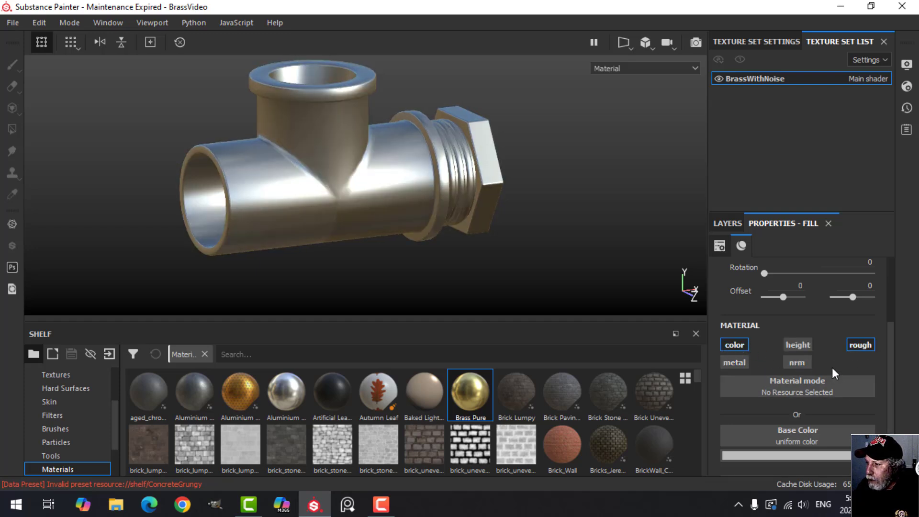
Give the new fill layer a roughness of about 0.93 and a dark brown base color of R 0.029, G 0.013, B 0.001.
{"action": "scroll", "coordinate": [839, 359], "scroll_direction": "down", "scroll_amount": 2}
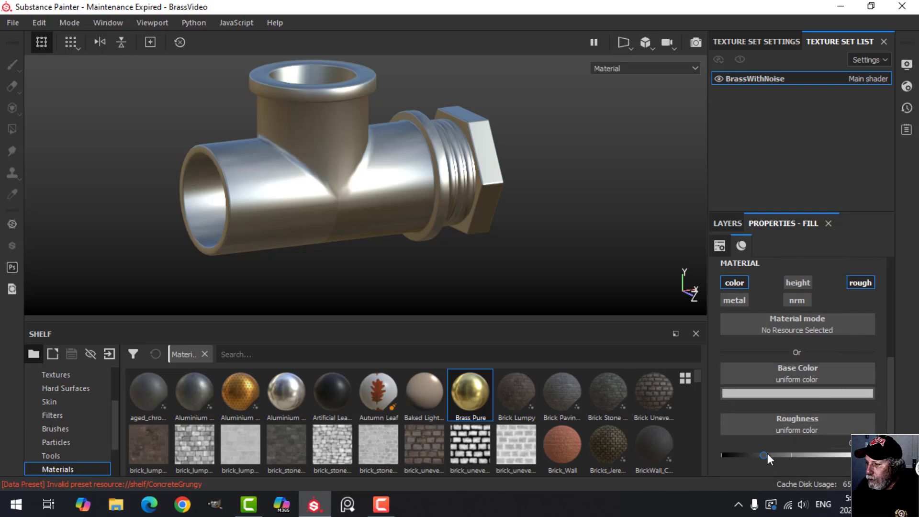
{"action": "left_click_drag", "start_coordinate": [765, 454], "coordinate": [850, 455]}
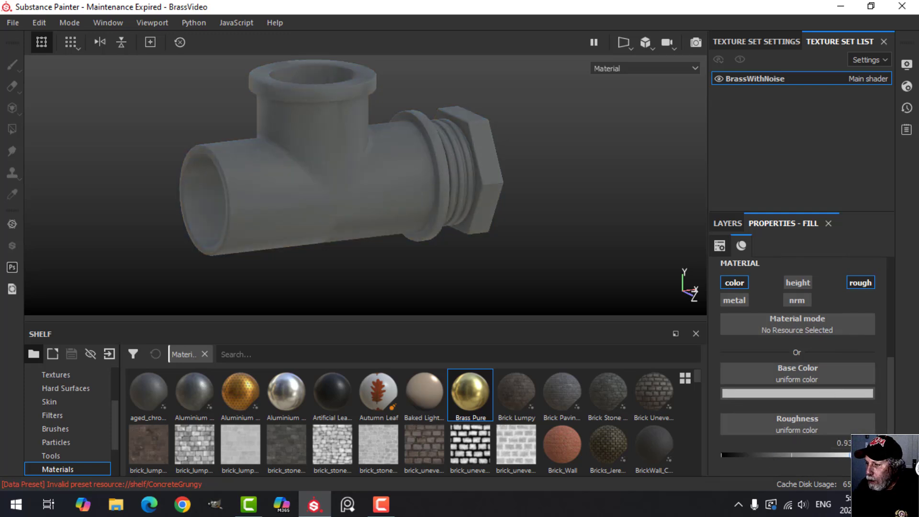
{"action": "left_click", "coordinate": [845, 393]}
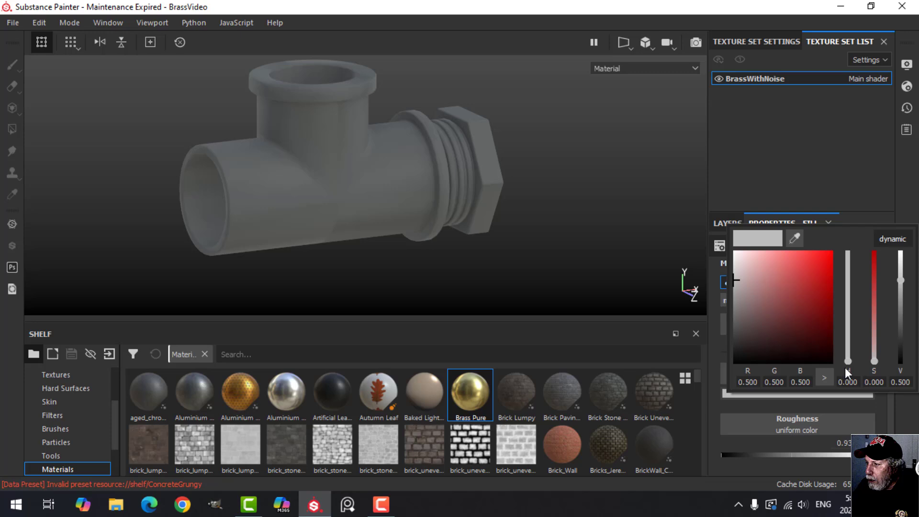
{"action": "left_click_drag", "start_coordinate": [848, 361], "coordinate": [849, 357]}
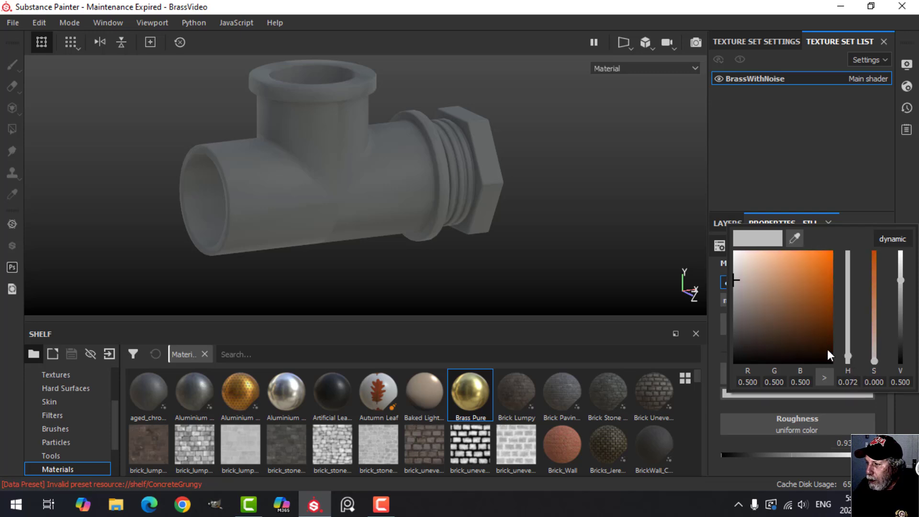
{"action": "left_click", "coordinate": [813, 341]}
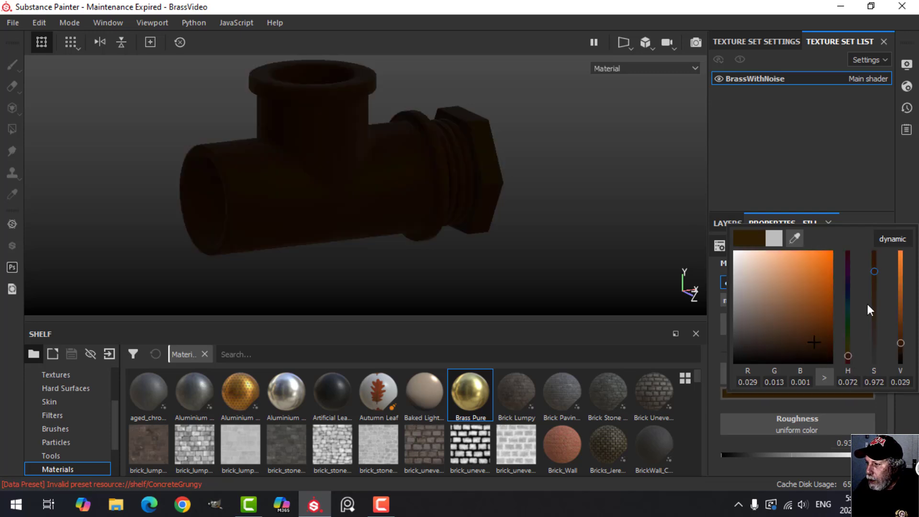
{"action": "left_click", "coordinate": [900, 199]}
Add a black mask to the dark brown fill layer and drive it with a Dirt generator.
{"action": "left_click", "coordinate": [727, 223]}
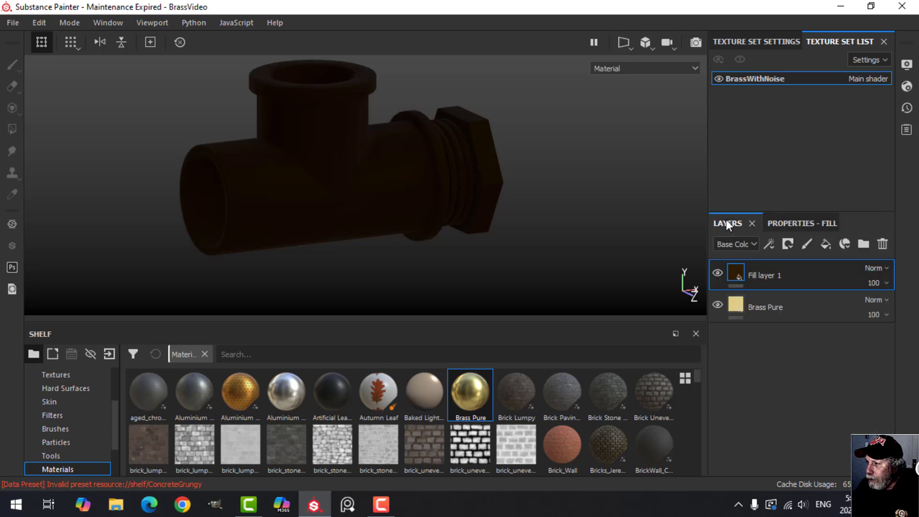
{"action": "left_click", "coordinate": [789, 243]}
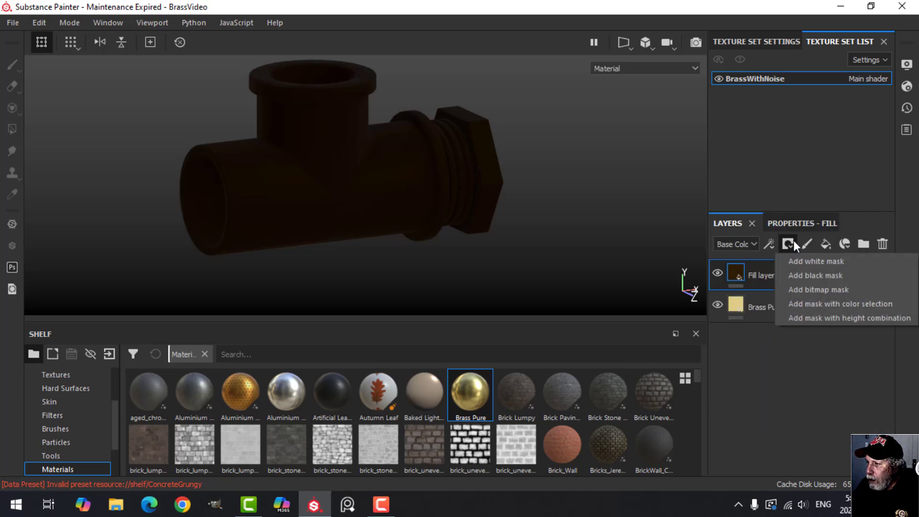
{"action": "left_click", "coordinate": [800, 275]}
{"action": "left_click", "coordinate": [769, 244]}
{"action": "left_click", "coordinate": [812, 263]}
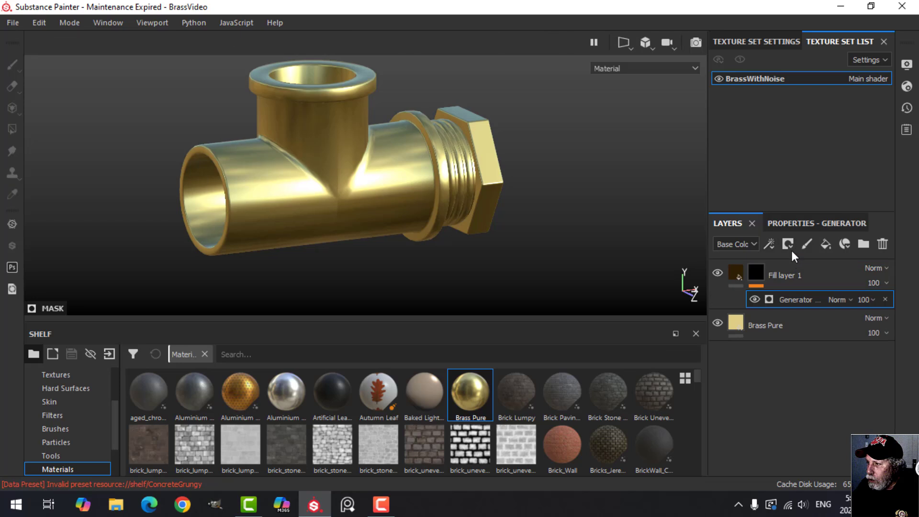
{"action": "left_click", "coordinate": [791, 222]}
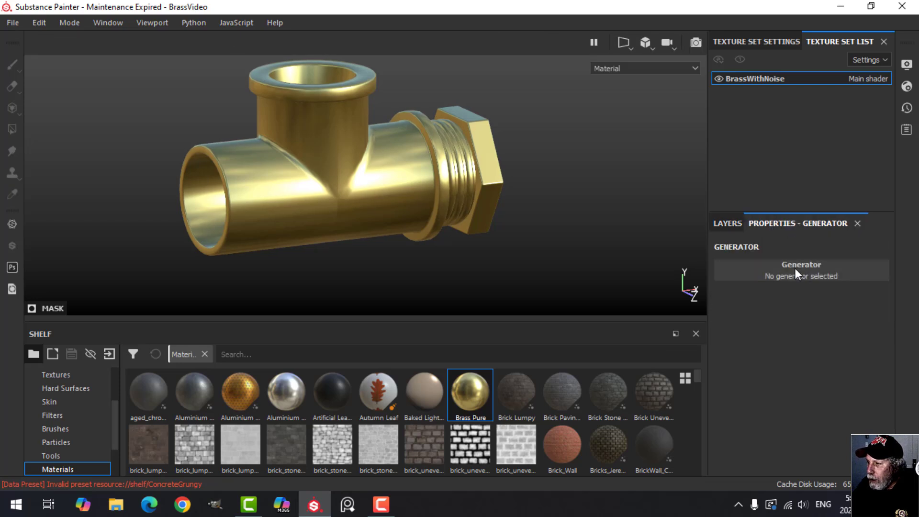
{"action": "left_click", "coordinate": [794, 266]}
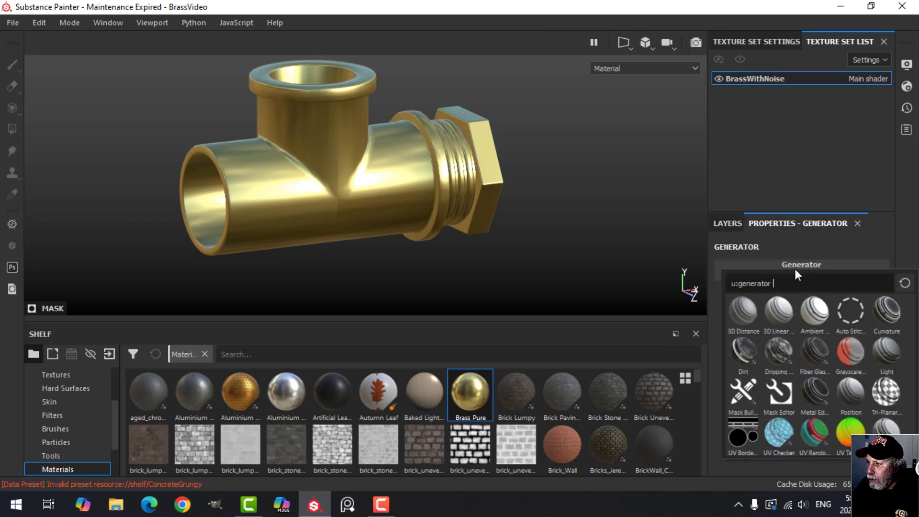
{"action": "left_click", "coordinate": [741, 355]}
Set the generator's Dirt Level to 0.59 and inspect the dirt around the collar, threads and hex nut.
{"action": "left_click_drag", "start_coordinate": [840, 372], "coordinate": [815, 369]}
{"action": "left_click_drag", "start_coordinate": [521, 217], "coordinate": [348, 123], "text": "alt"}
{"action": "left_click_drag", "start_coordinate": [519, 228], "coordinate": [445, 210], "text": "alt"}
{"action": "scroll", "coordinate": [433, 172], "scroll_direction": "up", "scroll_amount": 2}
{"action": "left_click_drag", "start_coordinate": [387, 208], "coordinate": [436, 198], "text": "alt"}
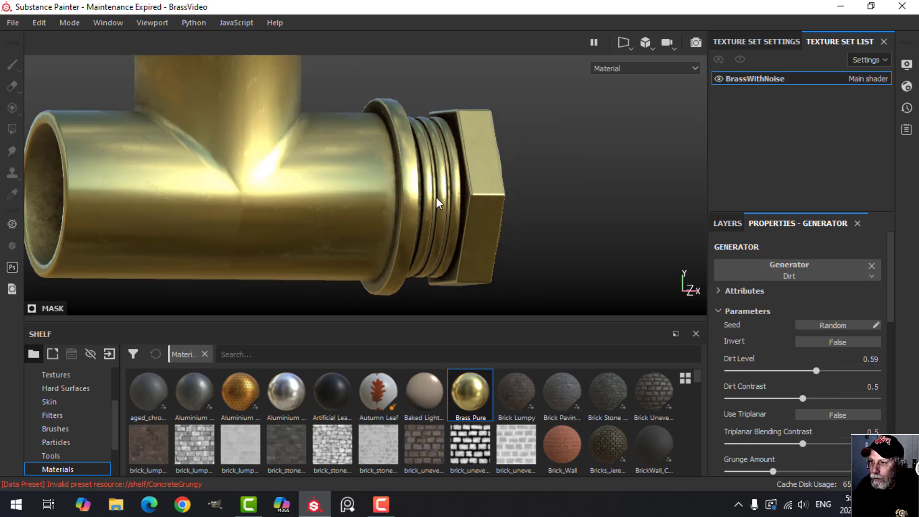
{"action": "scroll", "coordinate": [435, 198], "scroll_direction": "down", "scroll_amount": 2}
{"action": "middle_click_drag", "start_coordinate": [412, 206], "coordinate": [417, 174], "text": "alt"}
{"action": "scroll", "coordinate": [409, 186], "scroll_direction": "up", "scroll_amount": 3}
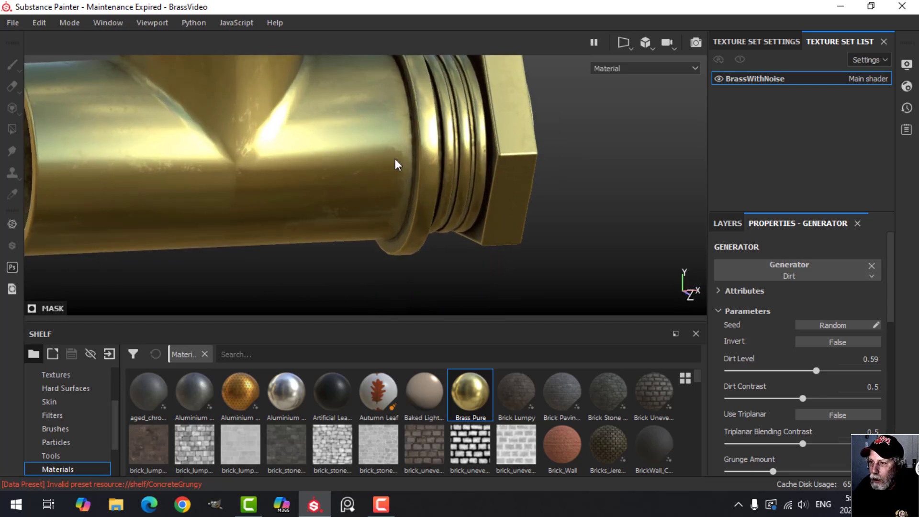
{"action": "scroll", "coordinate": [407, 168], "scroll_direction": "down", "scroll_amount": 3}
{"action": "left_click_drag", "start_coordinate": [341, 196], "coordinate": [373, 208], "text": "alt"}
{"action": "scroll", "coordinate": [340, 205], "scroll_direction": "down", "scroll_amount": 3}
Rename the dark brown fill layer above Brass Pure as dirt.
{"action": "left_click", "coordinate": [727, 224]}
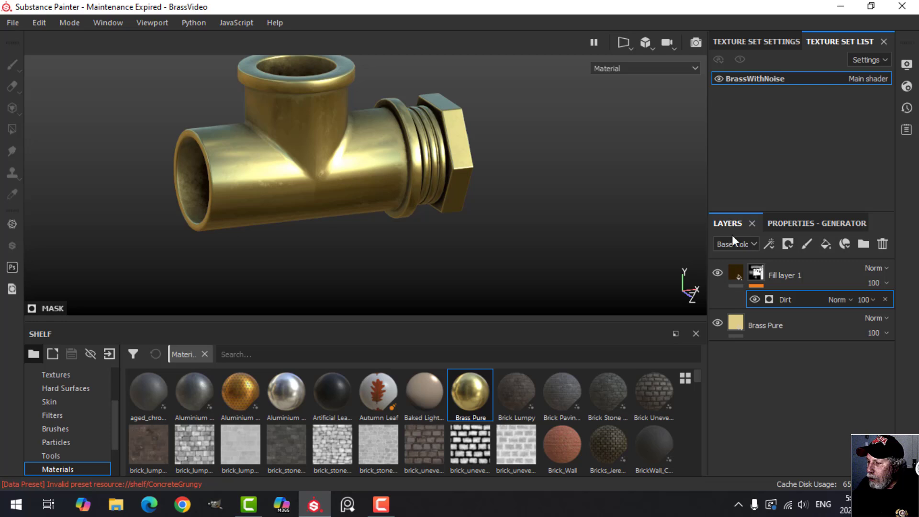
{"action": "double_click", "coordinate": [785, 278]}
{"action": "type", "text": "dirt"}
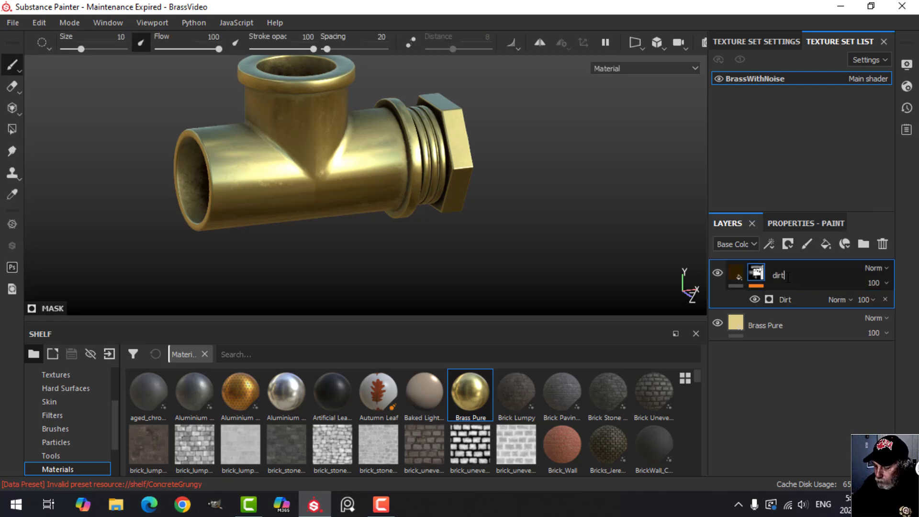
{"action": "key", "text": "Return"}
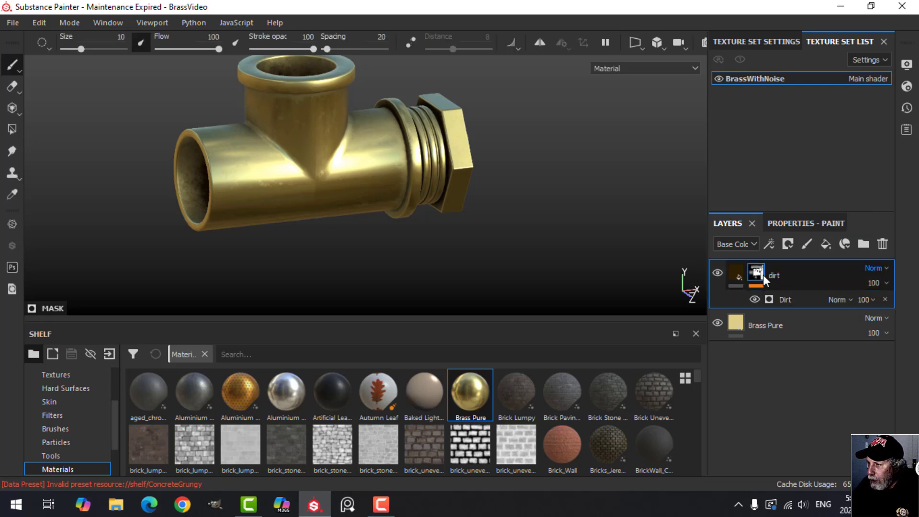
Add another fill layer above the dirt layer with only the color channel enabled.
{"action": "left_click", "coordinate": [735, 272]}
{"action": "left_click_drag", "start_coordinate": [525, 218], "coordinate": [409, 137], "text": "alt"}
{"action": "scroll", "coordinate": [397, 115], "scroll_direction": "up", "scroll_amount": 3}
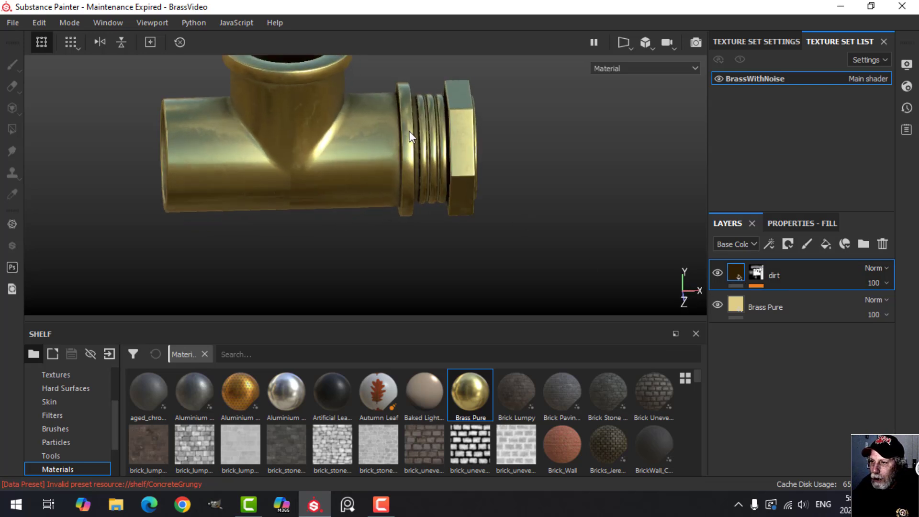
{"action": "scroll", "coordinate": [346, 183], "scroll_direction": "down", "scroll_amount": 4}
{"action": "left_click_drag", "start_coordinate": [345, 183], "coordinate": [393, 177], "text": "alt"}
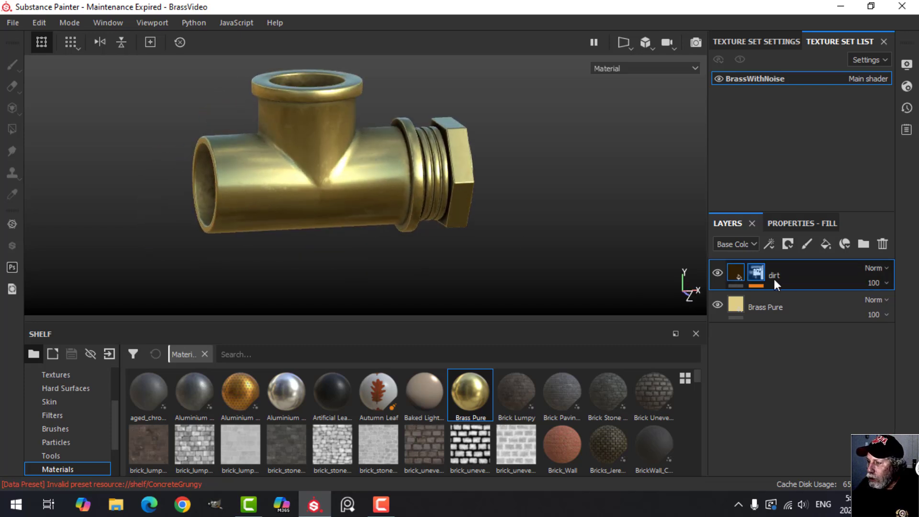
{"action": "left_click", "coordinate": [825, 244]}
{"action": "left_click", "coordinate": [802, 224]}
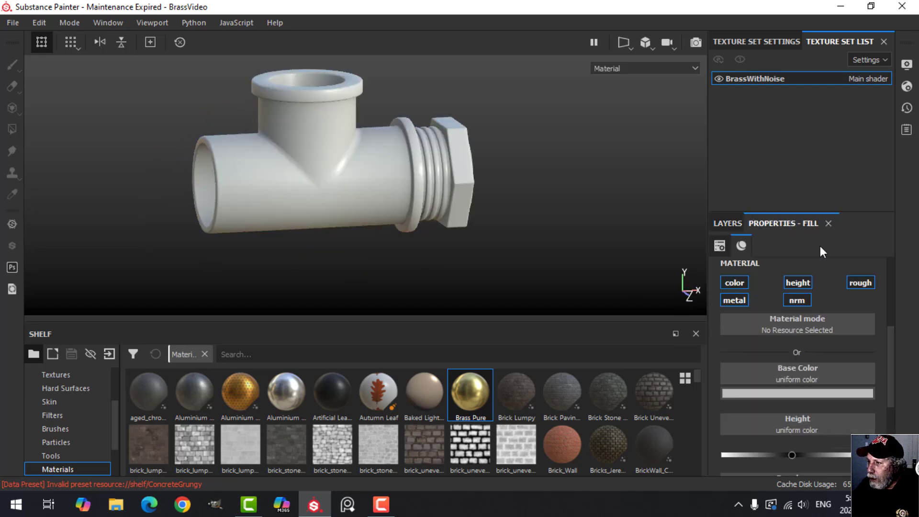
{"action": "left_click", "coordinate": [737, 283], "text": "alt"}
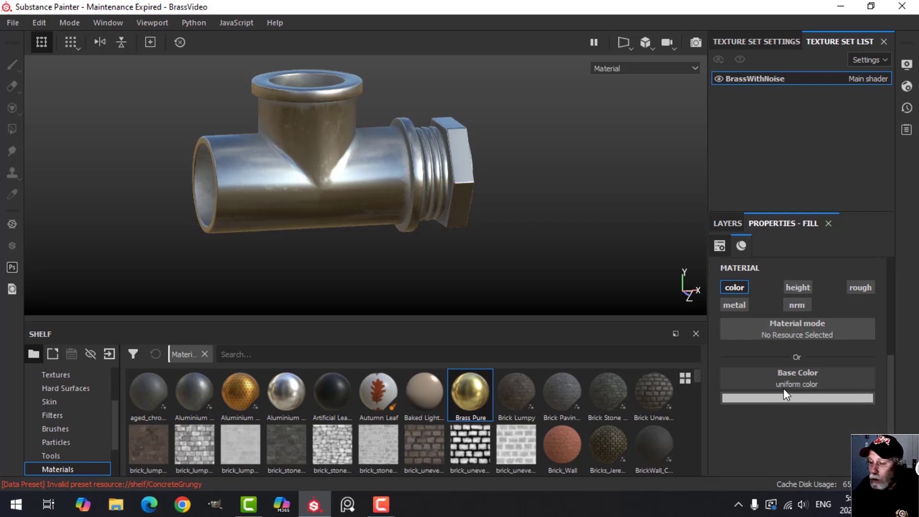
Add a black mask to the new light gray fill layer and drive it with a Metal Edge Wear generator.
{"action": "left_click", "coordinate": [735, 223]}
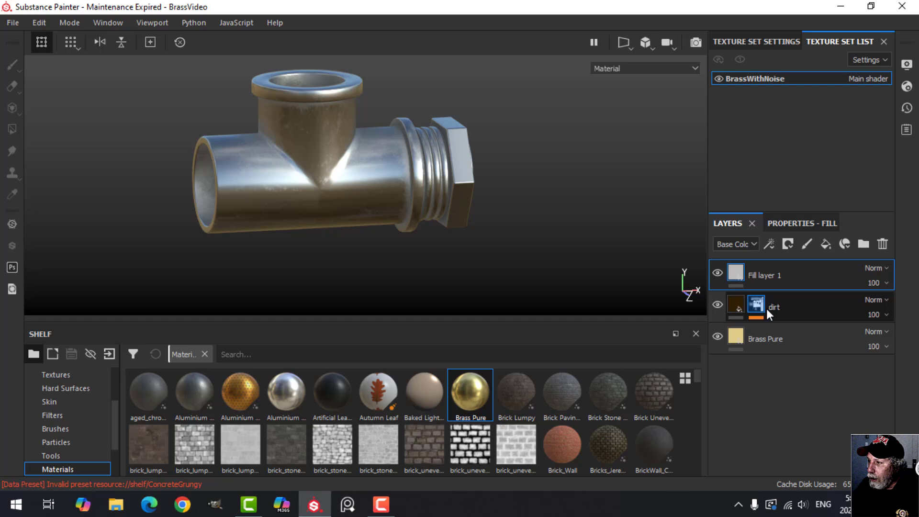
{"action": "left_click", "coordinate": [788, 244]}
{"action": "left_click", "coordinate": [796, 274]}
{"action": "left_click", "coordinate": [770, 245]}
{"action": "left_click", "coordinate": [794, 263]}
{"action": "left_click", "coordinate": [800, 224]}
{"action": "left_click", "coordinate": [808, 271]}
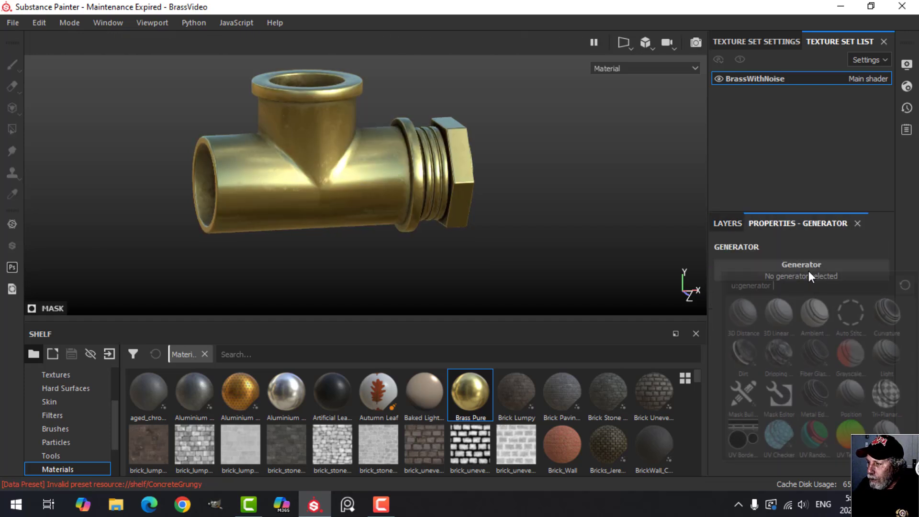
{"action": "left_click", "coordinate": [819, 391]}
Examine the edge wear on the hex nut and threads, and set the generator's Wear Level to 0.59.
{"action": "scroll", "coordinate": [496, 194], "scroll_direction": "up", "scroll_amount": 2}
{"action": "left_click_drag", "start_coordinate": [496, 193], "coordinate": [495, 146], "text": "alt"}
{"action": "scroll", "coordinate": [455, 168], "scroll_direction": "up", "scroll_amount": 3}
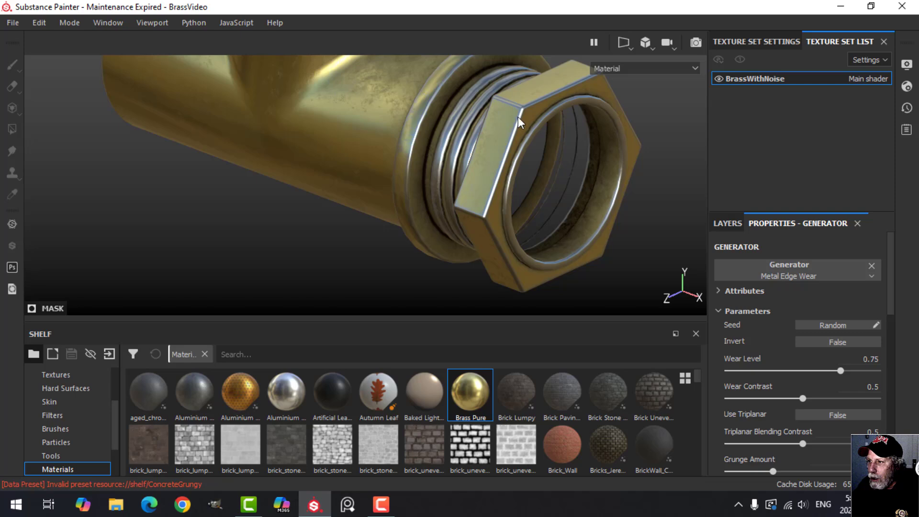
{"action": "left_click_drag", "start_coordinate": [441, 132], "coordinate": [551, 158], "text": "alt"}
{"action": "scroll", "coordinate": [484, 167], "scroll_direction": "down", "scroll_amount": 4}
{"action": "scroll", "coordinate": [471, 170], "scroll_direction": "up", "scroll_amount": 3}
{"action": "middle_click_drag", "start_coordinate": [387, 158], "coordinate": [400, 179], "text": "alt"}
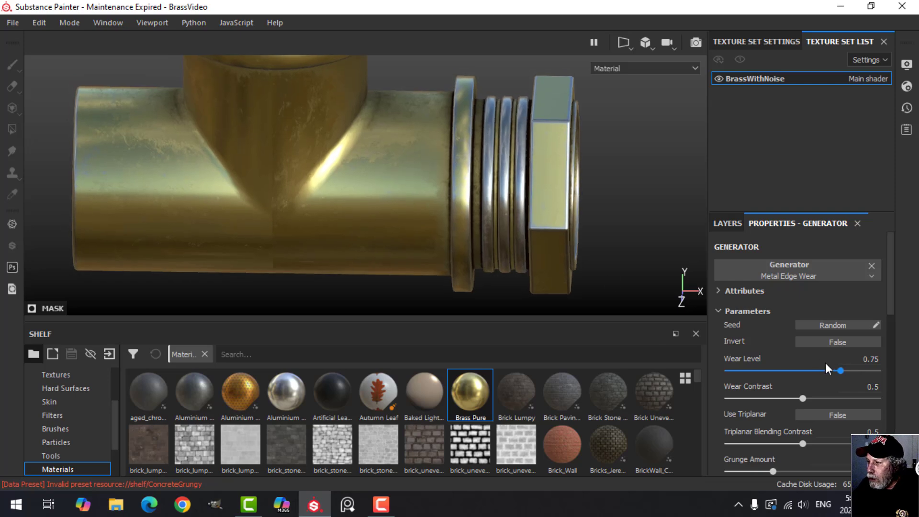
{"action": "left_click_drag", "start_coordinate": [840, 371], "coordinate": [815, 370]}
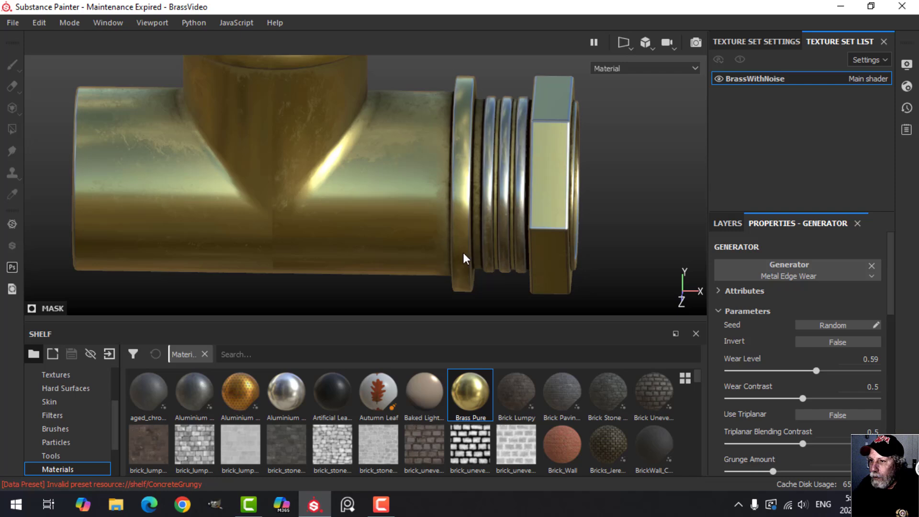
{"action": "scroll", "coordinate": [550, 254], "scroll_direction": "up", "scroll_amount": 3}
{"action": "scroll", "coordinate": [534, 252], "scroll_direction": "down", "scroll_amount": 2}
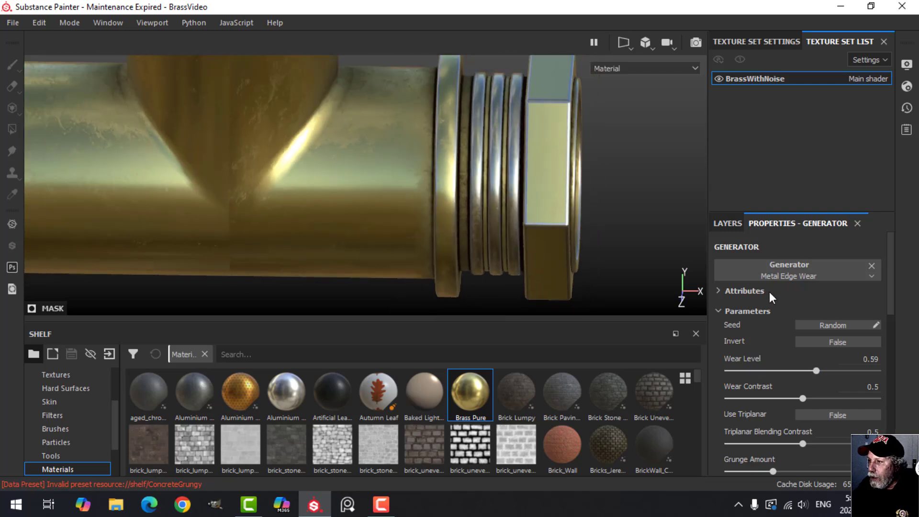
Set the Metal Edge Wear generator's Grunge Amount to 0.37 and its Wear Contrast to 0.37.
{"action": "scroll", "coordinate": [762, 400], "scroll_direction": "down", "scroll_amount": 3}
{"action": "left_click_drag", "start_coordinate": [756, 381], "coordinate": [783, 350]}
{"action": "scroll", "coordinate": [785, 307], "scroll_direction": "up", "scroll_amount": 1}
{"action": "left_click_drag", "start_coordinate": [803, 318], "coordinate": [774, 316]}
{"action": "scroll", "coordinate": [346, 217], "scroll_direction": "down", "scroll_amount": 2}
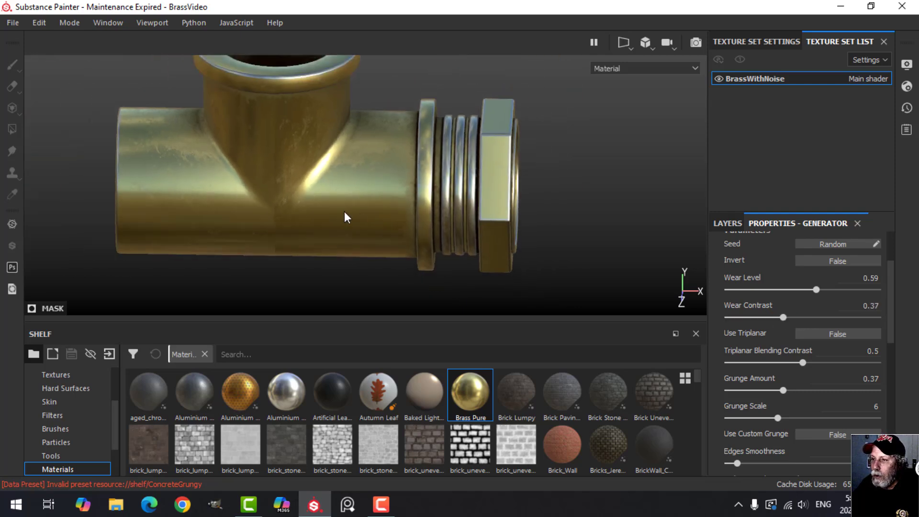
{"action": "left_click_drag", "start_coordinate": [344, 212], "coordinate": [396, 195], "text": "alt"}
{"action": "scroll", "coordinate": [375, 209], "scroll_direction": "down", "scroll_amount": 1}
{"action": "mouse_move", "coordinate": [325, 205]}
{"action": "left_mouse_down", "text": "alt"}
{"action": "mouse_move", "coordinate": [340, 213]}
{"action": "mouse_move", "coordinate": [321, 220]}
{"action": "left_mouse_up", "text": "alt"}
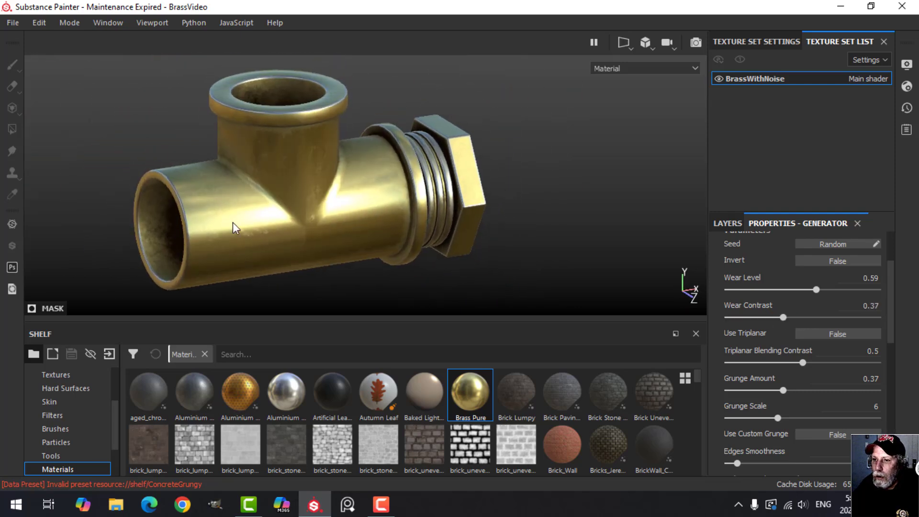
{"action": "scroll", "coordinate": [164, 214], "scroll_direction": "up", "scroll_amount": 2}
{"action": "scroll", "coordinate": [321, 217], "scroll_direction": "down", "scroll_amount": 3}
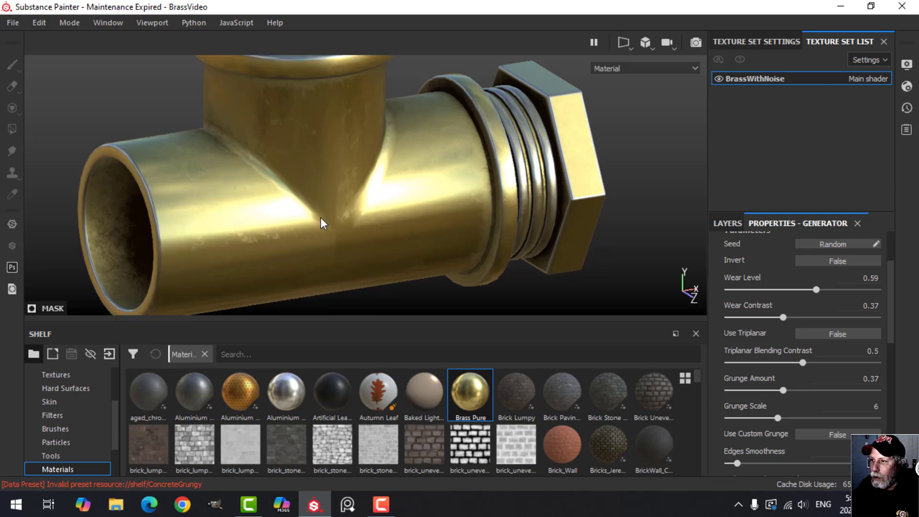
{"action": "scroll", "coordinate": [446, 214], "scroll_direction": "down", "scroll_amount": 4}
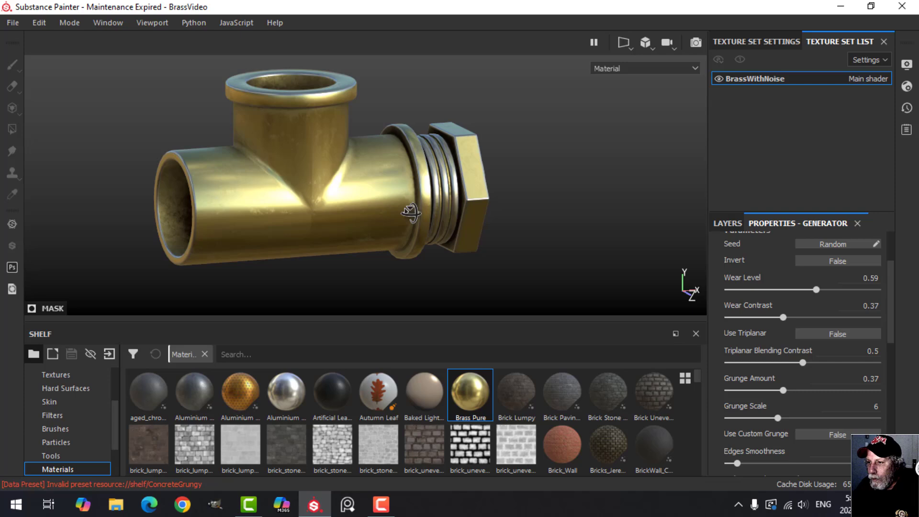
Rename the fill layer with the metal edge wear mask as Edges and select its fill content.
{"action": "left_click", "coordinate": [726, 225]}
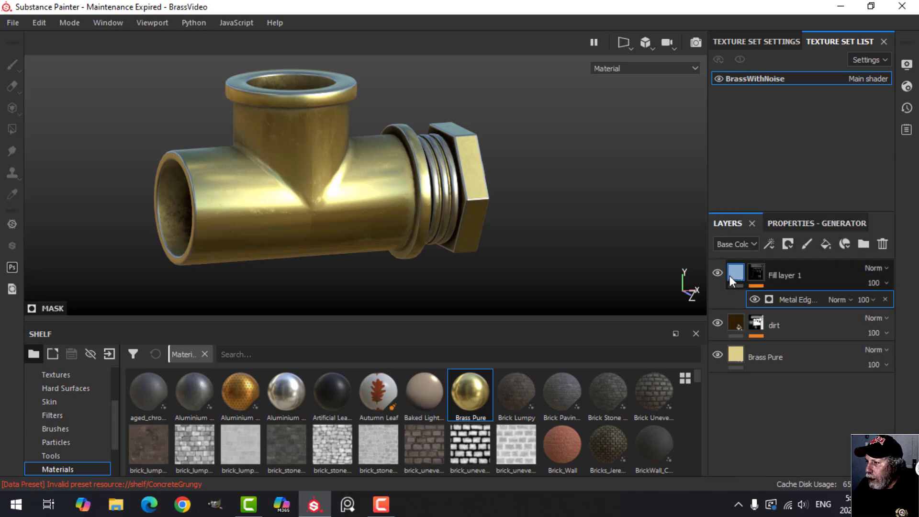
{"action": "double_click", "coordinate": [776, 270]}
{"action": "type", "text": "Edges"}
{"action": "key", "text": "Return"}
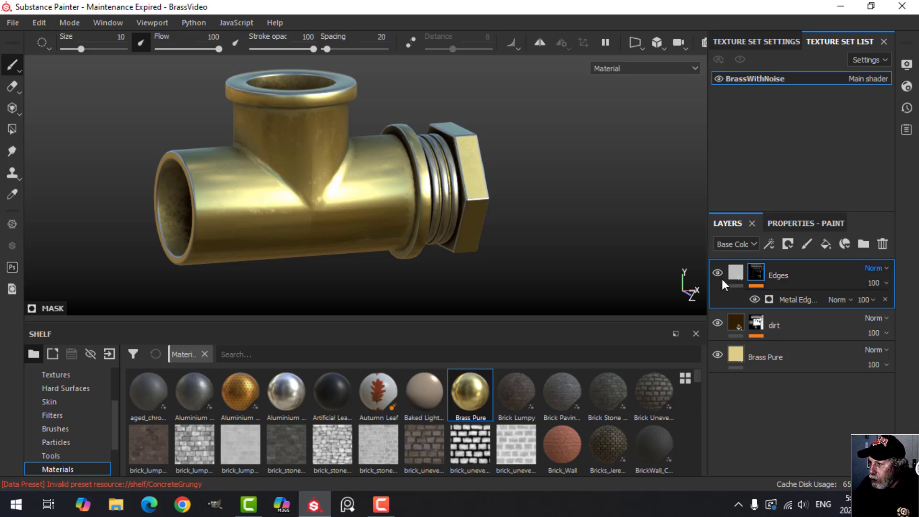
{"action": "left_click", "coordinate": [736, 274]}
Examine the layered brass from several angles, checking the edge wear and dirt on the pipe openings, collar, threads and nut.
{"action": "left_click_drag", "start_coordinate": [452, 194], "coordinate": [418, 186], "text": "alt"}
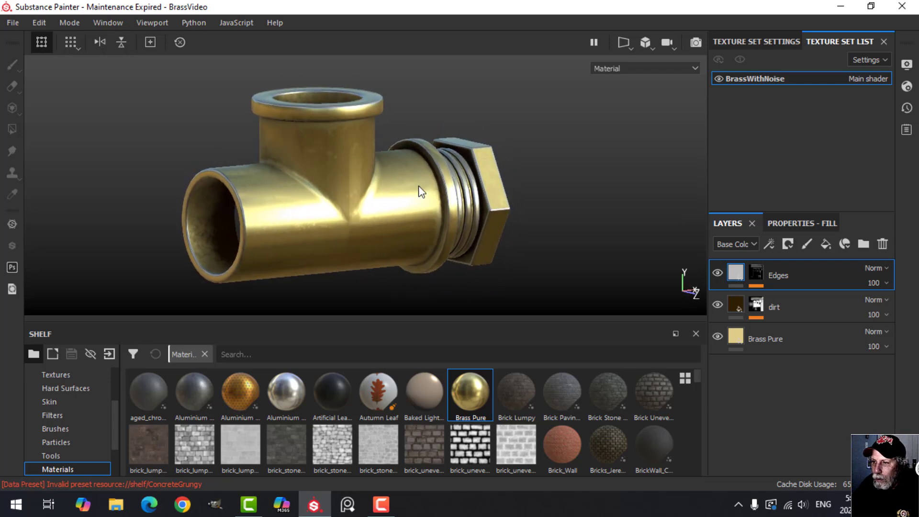
{"action": "scroll", "coordinate": [377, 196], "scroll_direction": "up", "scroll_amount": 3}
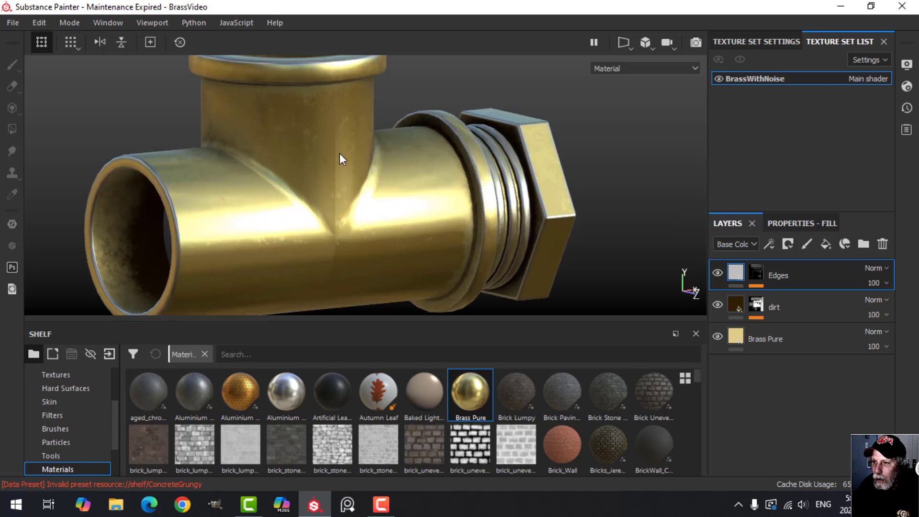
{"action": "left_click_drag", "start_coordinate": [352, 210], "coordinate": [392, 193], "text": "alt"}
{"action": "middle_click_drag", "start_coordinate": [197, 214], "coordinate": [297, 217], "text": "alt"}
{"action": "left_click_drag", "start_coordinate": [298, 217], "coordinate": [433, 220], "text": "alt"}
{"action": "scroll", "coordinate": [346, 227], "scroll_direction": "down", "scroll_amount": 2}
{"action": "middle_click_drag", "start_coordinate": [345, 228], "coordinate": [341, 204], "text": "alt"}
{"action": "scroll", "coordinate": [301, 214], "scroll_direction": "up", "scroll_amount": 1}
{"action": "left_click_drag", "start_coordinate": [302, 214], "coordinate": [399, 211], "text": "alt"}
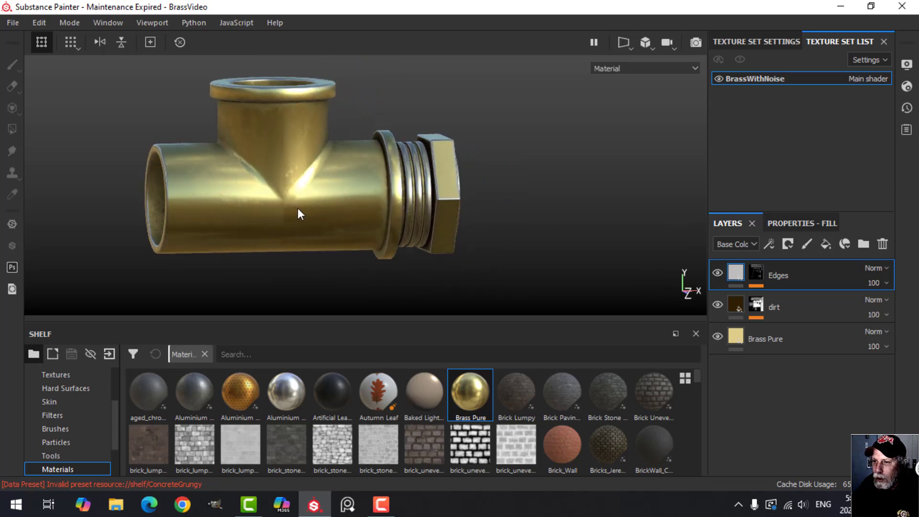
{"action": "middle_click_drag", "start_coordinate": [297, 207], "coordinate": [362, 228], "text": "alt"}
{"action": "left_click_drag", "start_coordinate": [363, 228], "coordinate": [424, 221], "text": "alt"}
{"action": "middle_click_drag", "start_coordinate": [424, 221], "coordinate": [379, 225], "text": "alt"}
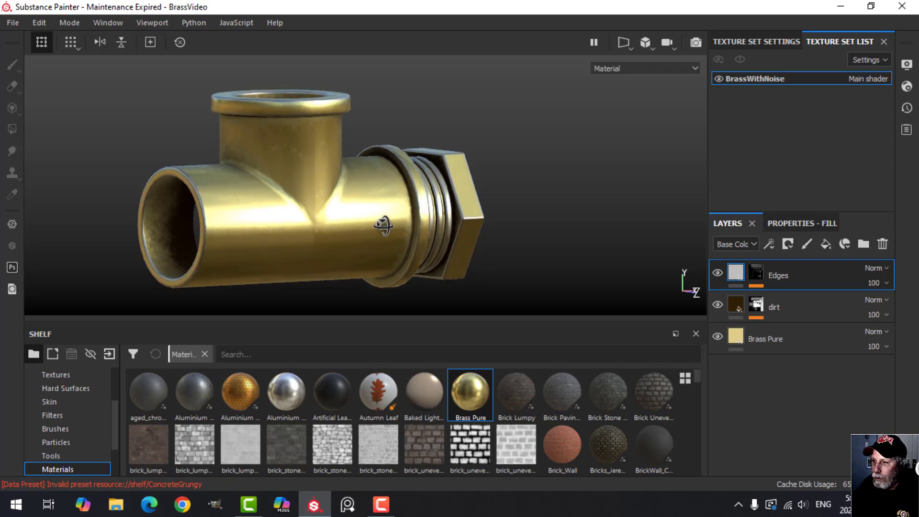
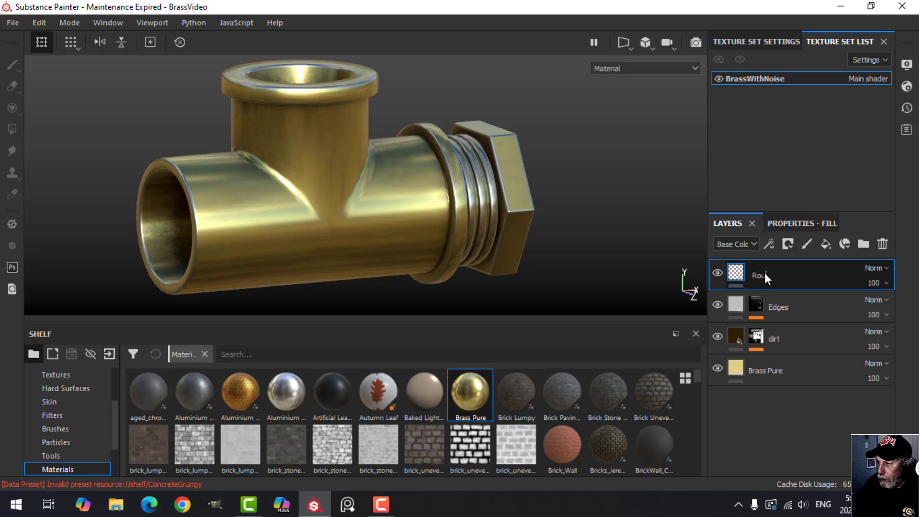
Name the new fill layer Roughness var and give it a black mask with a fill effect.
{"action": "type", "text": "var"}
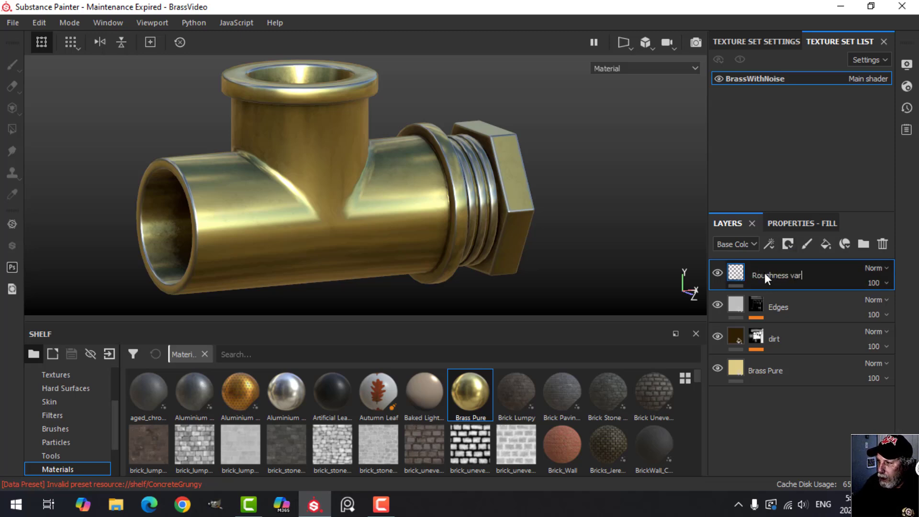
{"action": "key", "text": "Return"}
{"action": "left_click", "coordinate": [789, 244]}
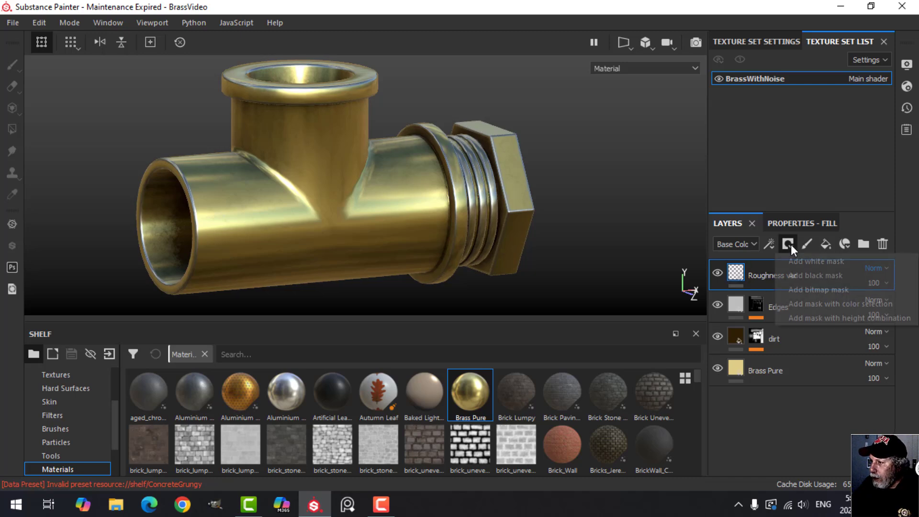
{"action": "left_click", "coordinate": [810, 275]}
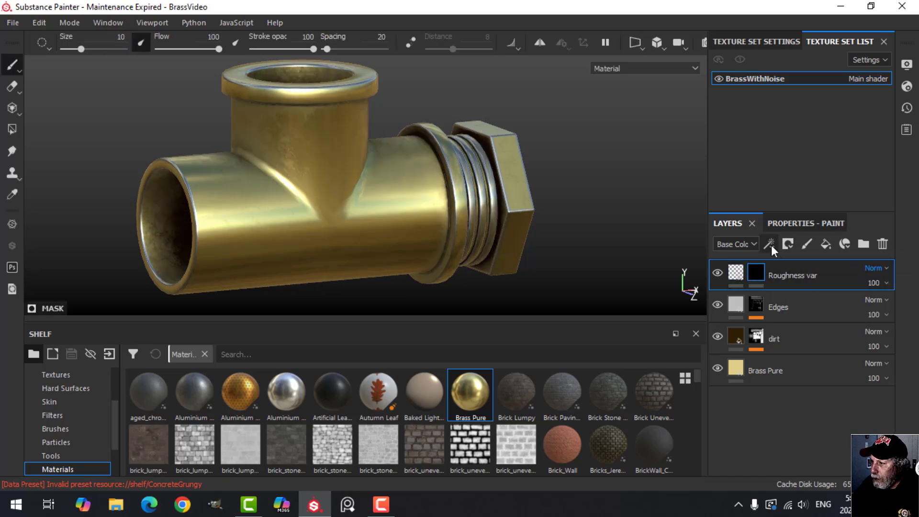
{"action": "left_click", "coordinate": [768, 244]}
{"action": "left_click", "coordinate": [800, 293]}
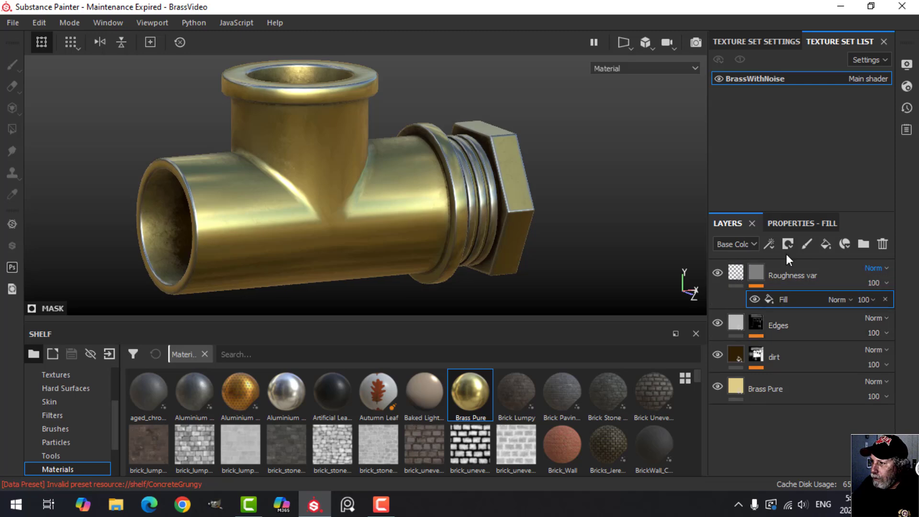
Assign the Clouds 2 procedural texture to the grayscale of the Roughness var mask fill.
{"action": "left_click", "coordinate": [789, 222]}
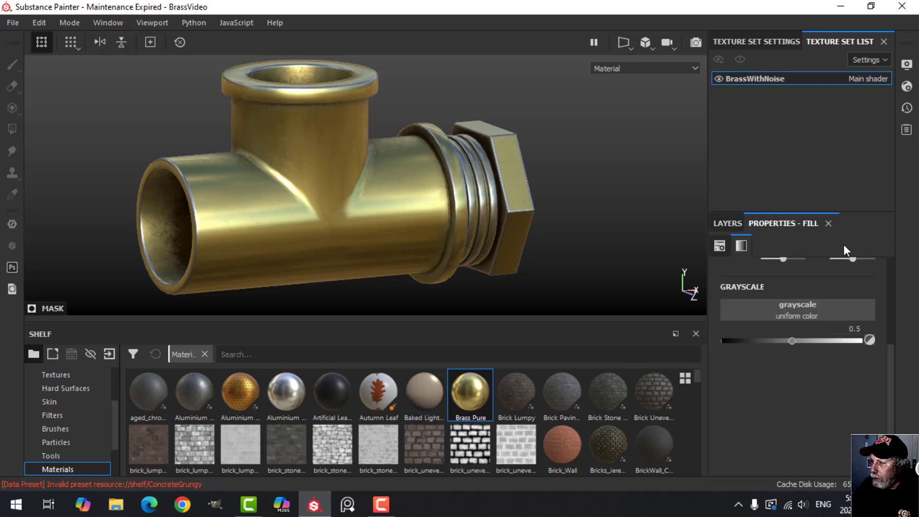
{"action": "left_click", "coordinate": [782, 309]}
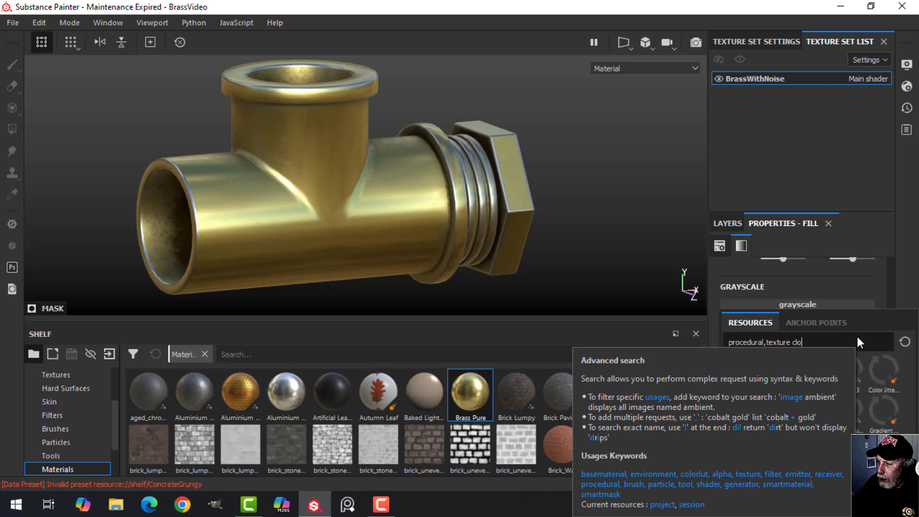
{"action": "type", "text": "clouds"}
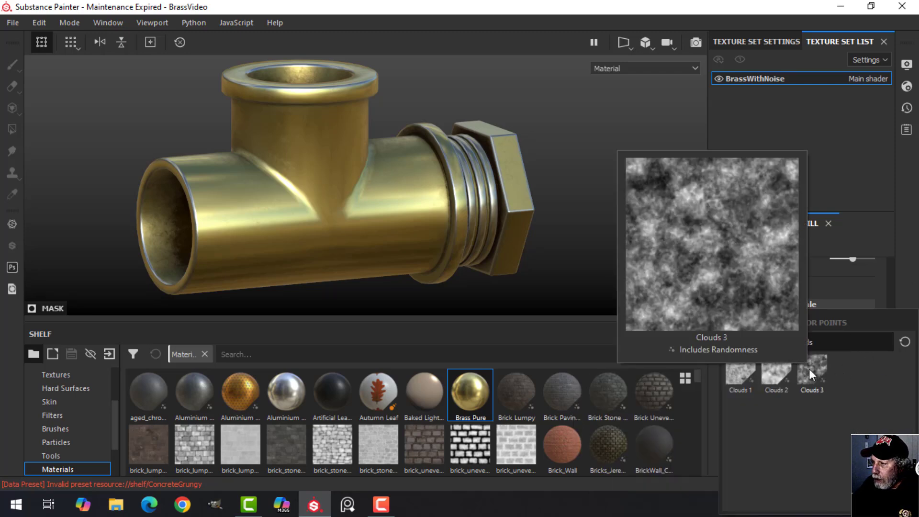
{"action": "left_click", "coordinate": [783, 368]}
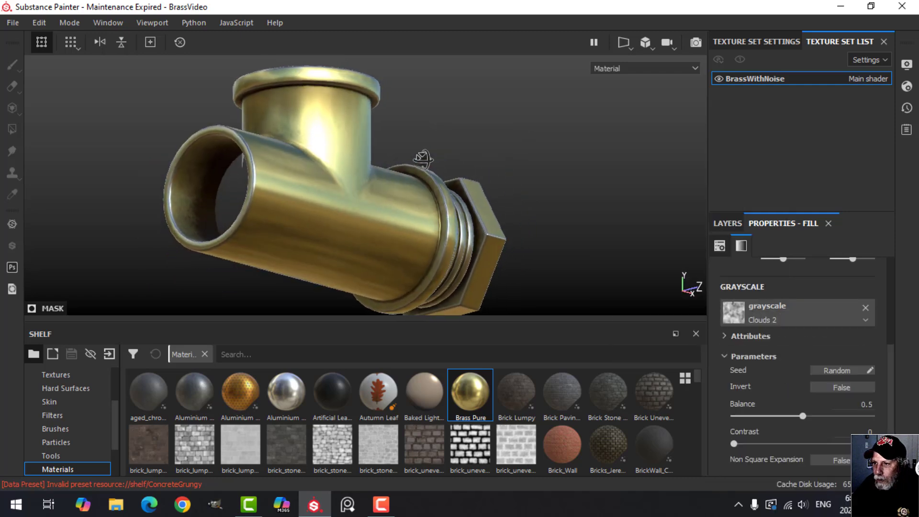
Try a Balance of 0.77 on the Clouds 2 texture and check the roughness variation on the fitting.
{"action": "left_click_drag", "start_coordinate": [802, 416], "coordinate": [839, 399]}
{"action": "right_click_drag", "start_coordinate": [477, 159], "coordinate": [434, 176], "text": "shift"}
{"action": "scroll", "coordinate": [419, 188], "scroll_direction": "up", "scroll_amount": 3}
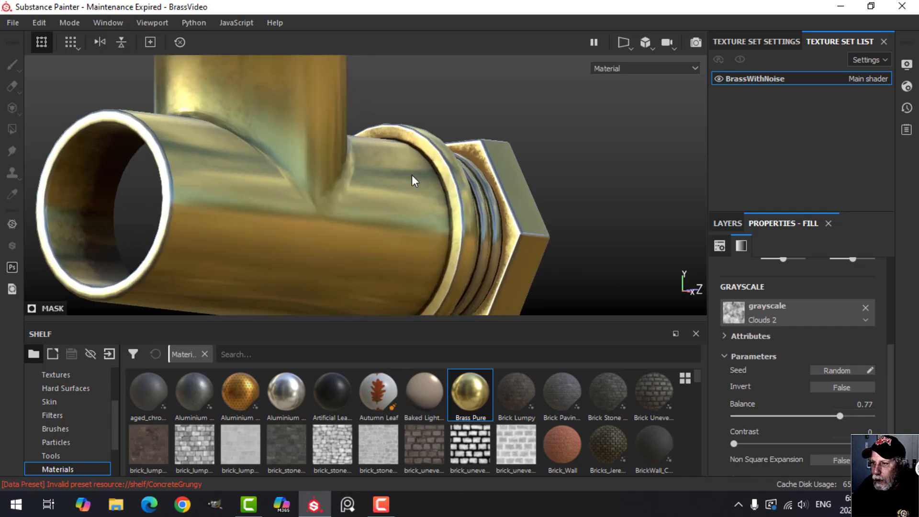
{"action": "left_click_drag", "start_coordinate": [412, 177], "coordinate": [448, 198], "text": "alt"}
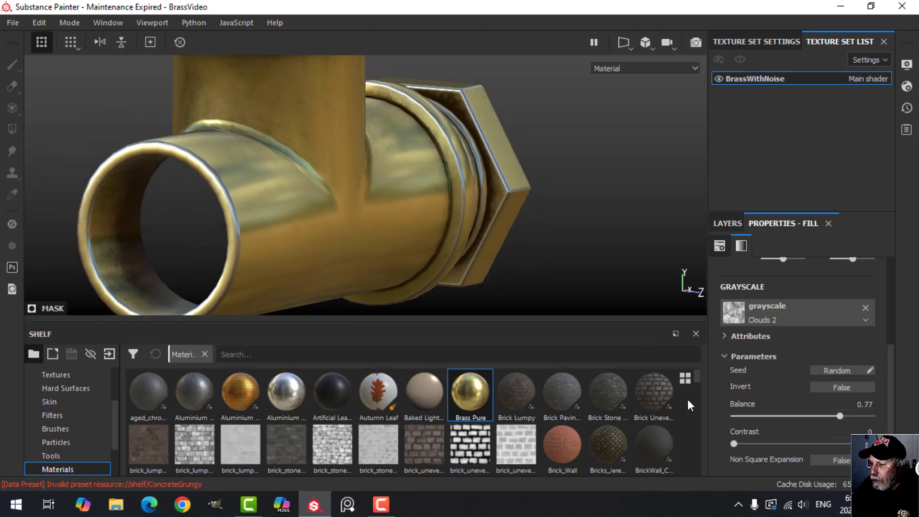
Set the Clouds 2 texture's Contrast to 0.52 and its Balance to 0.36, checking the patchy roughness on the pipe.
{"action": "left_click_drag", "start_coordinate": [734, 443], "coordinate": [751, 412]}
{"action": "scroll", "coordinate": [382, 198], "scroll_direction": "down", "scroll_amount": 3}
{"action": "left_click_drag", "start_coordinate": [383, 198], "coordinate": [308, 168], "text": "alt"}
{"action": "left_click_drag", "start_coordinate": [759, 418], "coordinate": [768, 413]}
{"action": "left_click_drag", "start_coordinate": [378, 198], "coordinate": [407, 242], "text": "alt"}
{"action": "scroll", "coordinate": [377, 227], "scroll_direction": "up", "scroll_amount": 2}
{"action": "scroll", "coordinate": [378, 227], "scroll_direction": "down", "scroll_amount": 2}
{"action": "left_click_drag", "start_coordinate": [767, 416], "coordinate": [781, 416]}
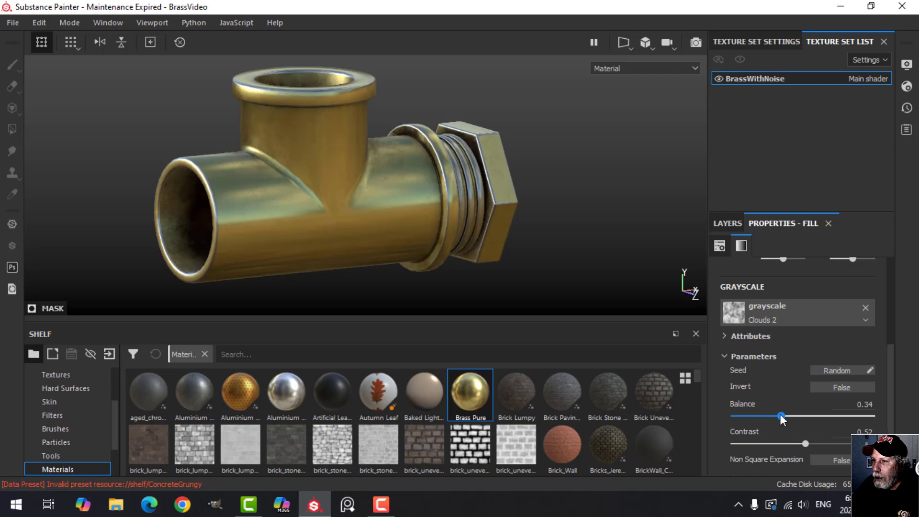
{"action": "mouse_move", "coordinate": [525, 220]}
{"action": "right_mouse_down", "text": "shift"}
{"action": "mouse_move", "coordinate": [475, 220]}
{"action": "mouse_move", "coordinate": [533, 211]}
{"action": "right_mouse_up", "text": "shift"}
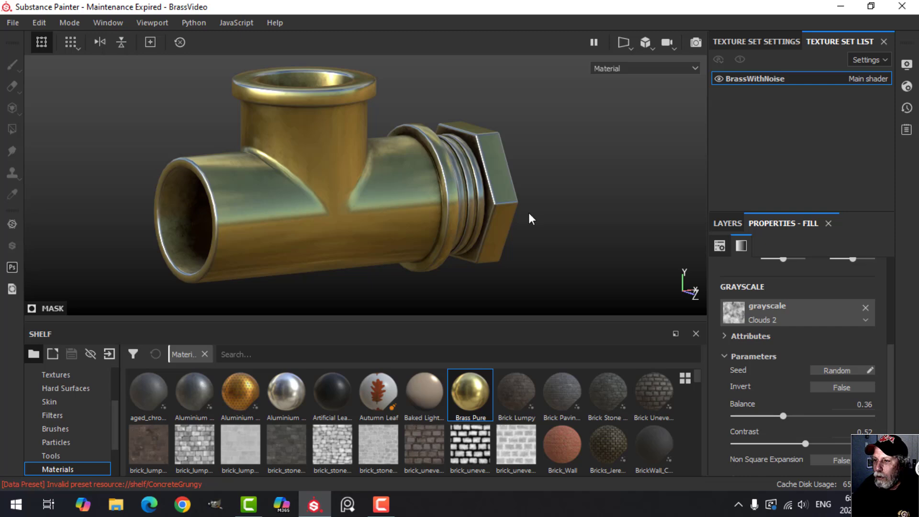
{"action": "scroll", "coordinate": [509, 218], "scroll_direction": "up", "scroll_amount": 2}
{"action": "scroll", "coordinate": [445, 214], "scroll_direction": "down", "scroll_amount": 3}
{"action": "mouse_move", "coordinate": [420, 211]}
{"action": "middle_mouse_down", "text": "alt"}
{"action": "mouse_move", "coordinate": [484, 197]}
{"action": "mouse_move", "coordinate": [408, 204]}
{"action": "mouse_move", "coordinate": [426, 205]}
{"action": "middle_mouse_up", "text": "alt"}
{"action": "left_click_drag", "start_coordinate": [426, 206], "coordinate": [461, 204], "text": "alt"}
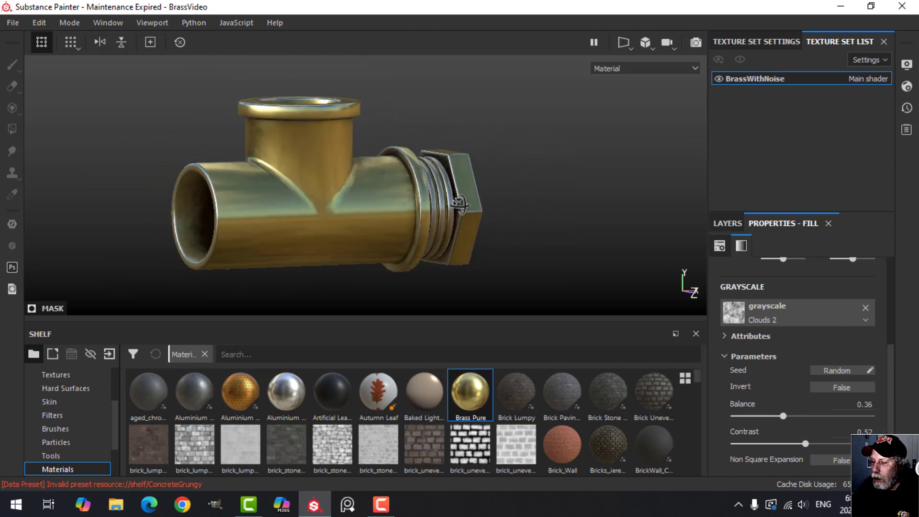
Add a fill layer above Roughness var with only the height channel active, and set its height to 0.1923.
{"action": "left_click", "coordinate": [727, 223]}
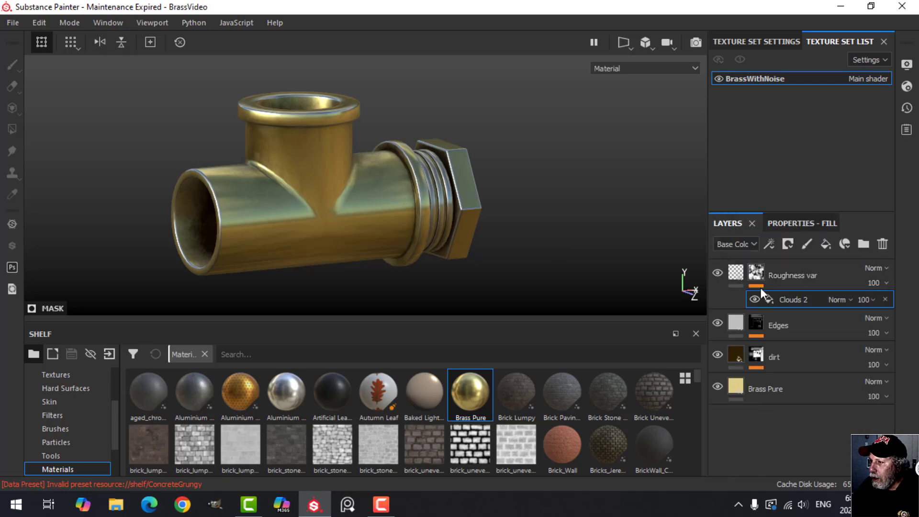
{"action": "left_click", "coordinate": [741, 274]}
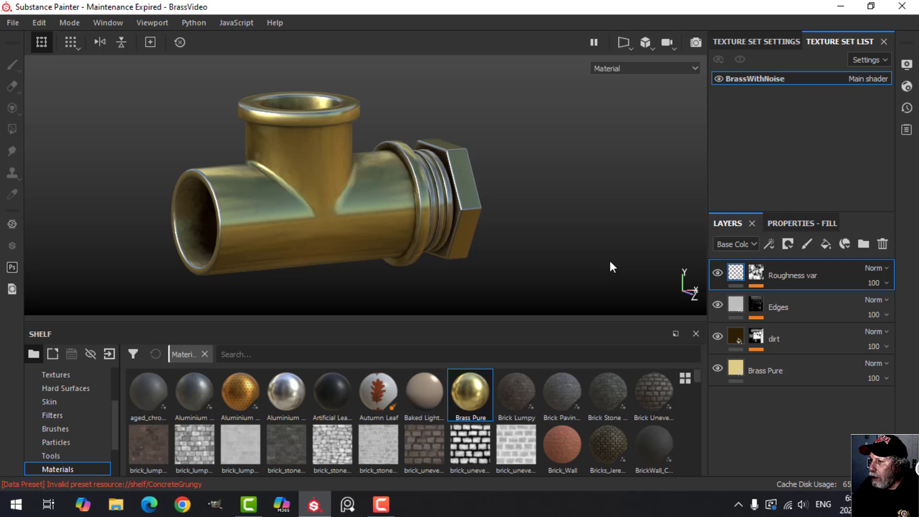
{"action": "left_click", "coordinate": [826, 244]}
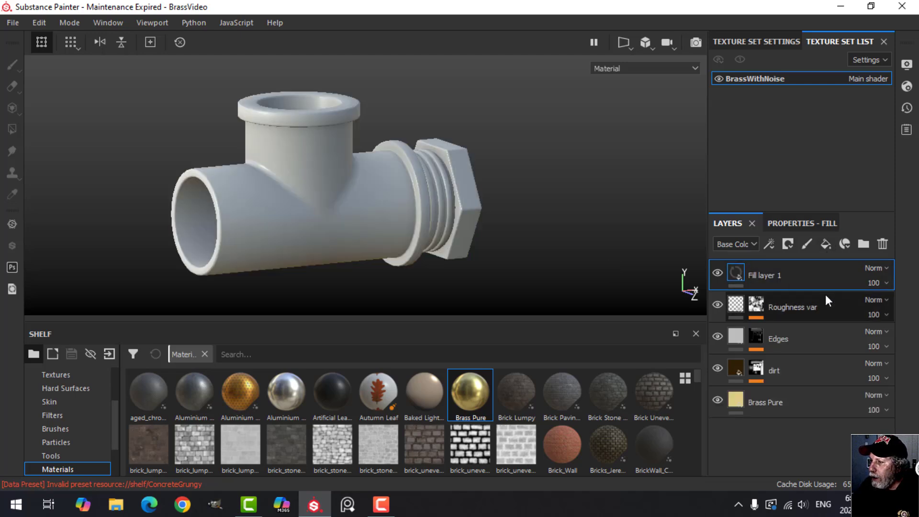
{"action": "left_click", "coordinate": [798, 224]}
{"action": "left_click", "coordinate": [797, 306]}
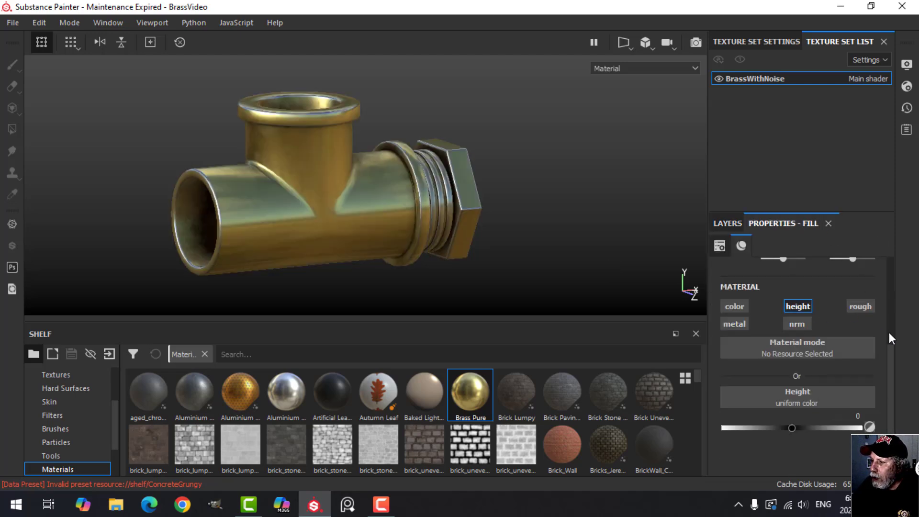
{"action": "left_click_drag", "start_coordinate": [794, 430], "coordinate": [804, 429]}
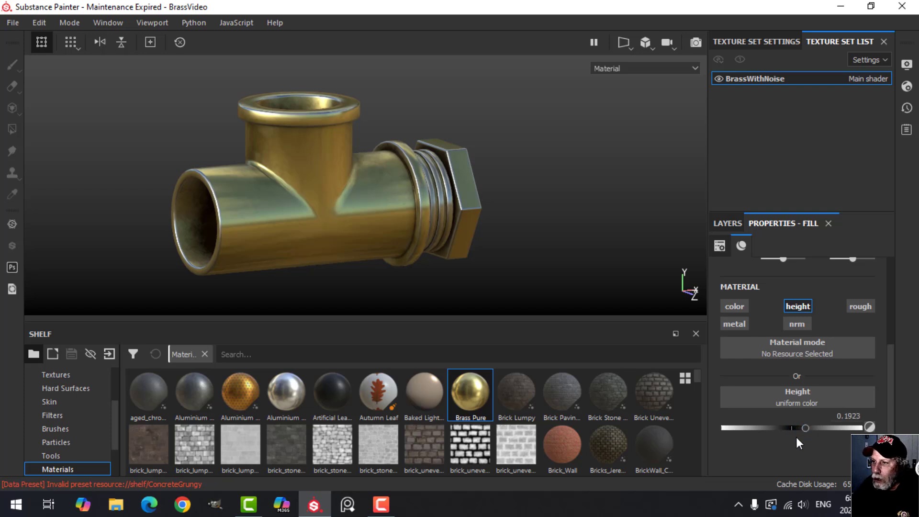
Give the new height fill layer a black mask containing a fill effect.
{"action": "left_click", "coordinate": [729, 223]}
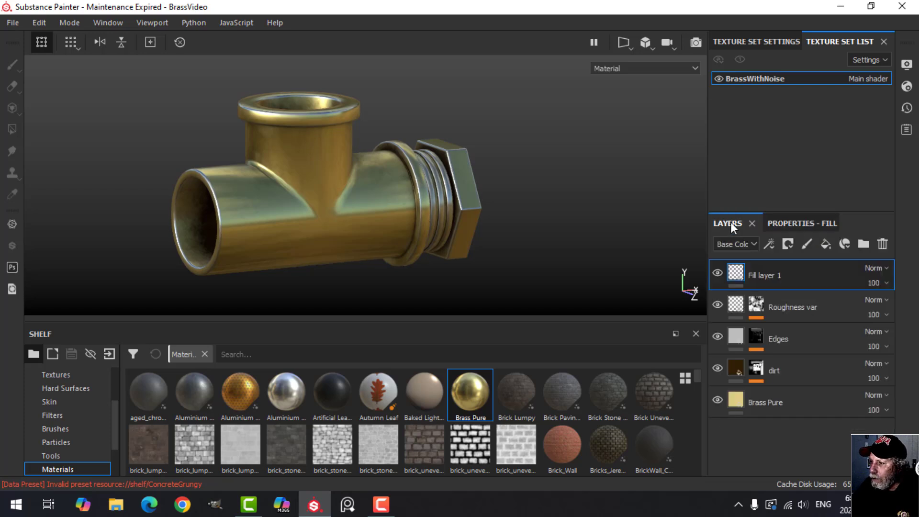
{"action": "left_click", "coordinate": [788, 244]}
{"action": "left_click", "coordinate": [805, 272]}
{"action": "left_click", "coordinate": [773, 243]}
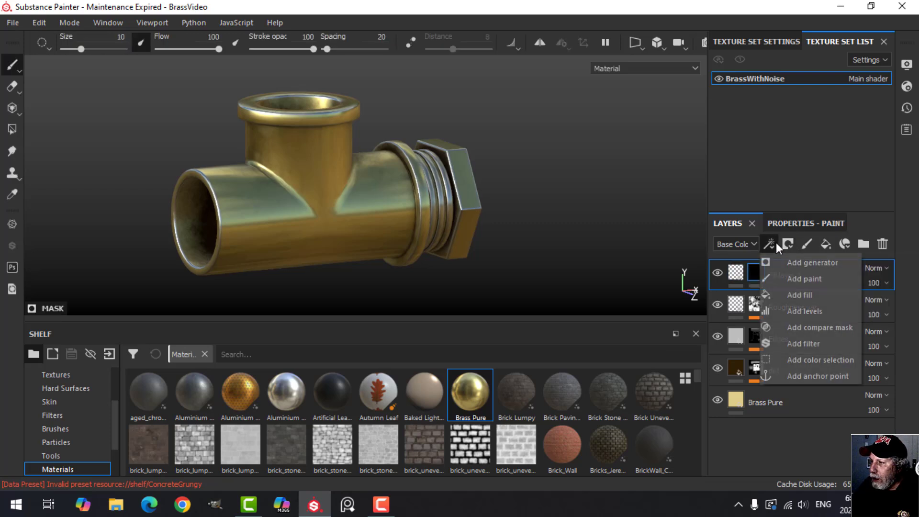
{"action": "left_click", "coordinate": [808, 292]}
Assign the Gaussian Spots 2 procedural texture to the grayscale of the height layer's mask fill.
{"action": "left_click", "coordinate": [798, 223]}
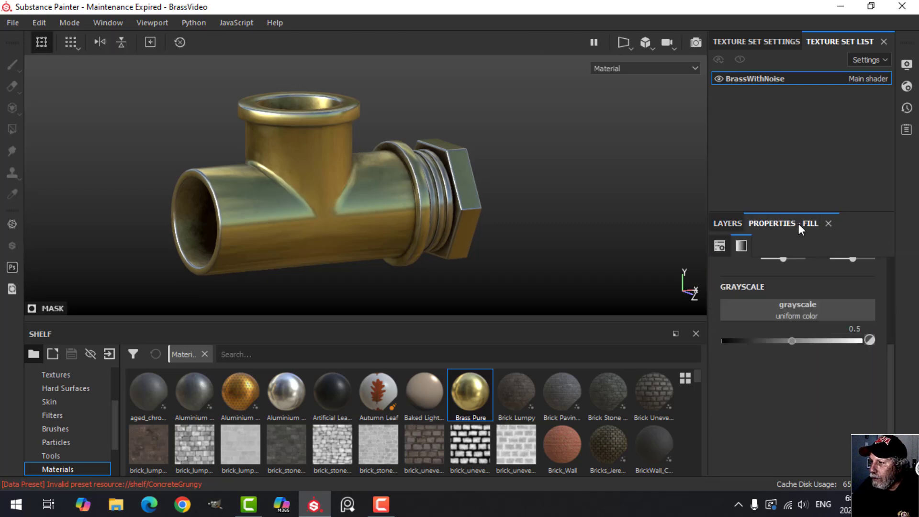
{"action": "left_click", "coordinate": [795, 311]}
{"action": "left_click", "coordinate": [904, 345]}
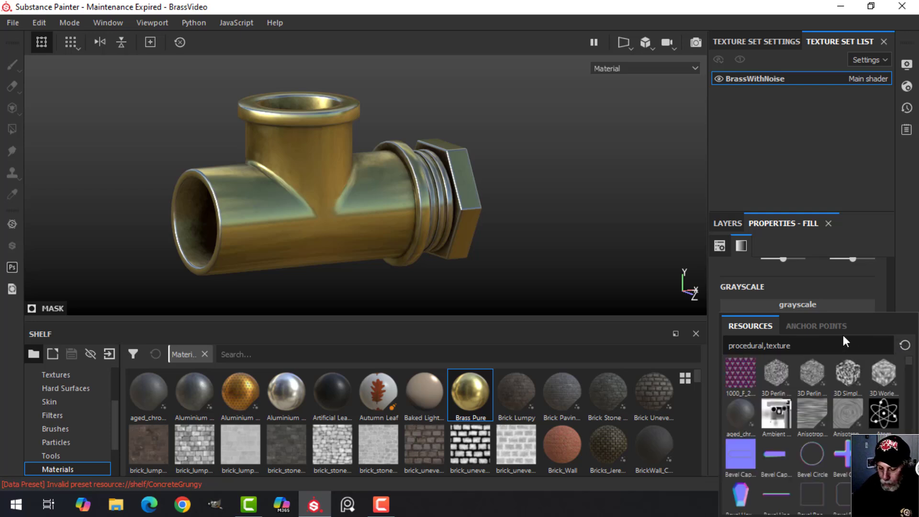
{"action": "type", "text": "gau"}
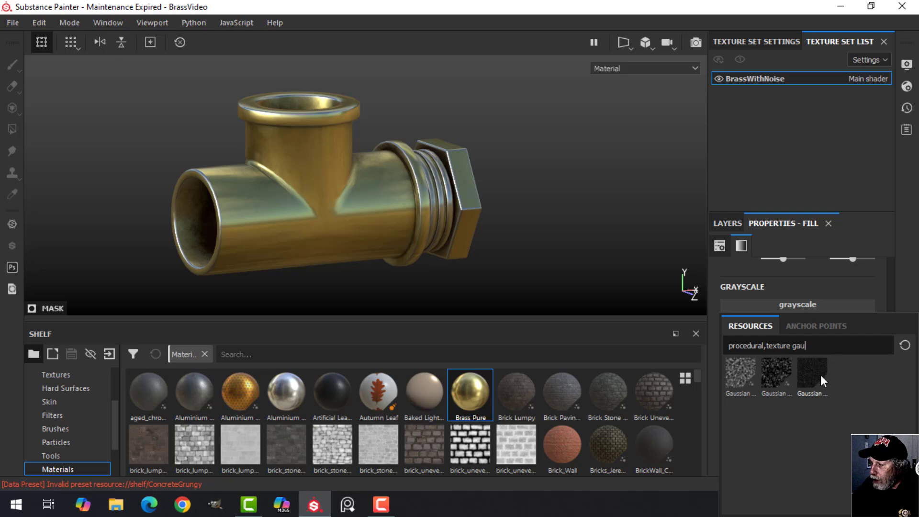
{"action": "mouse_move", "coordinate": [820, 378]}
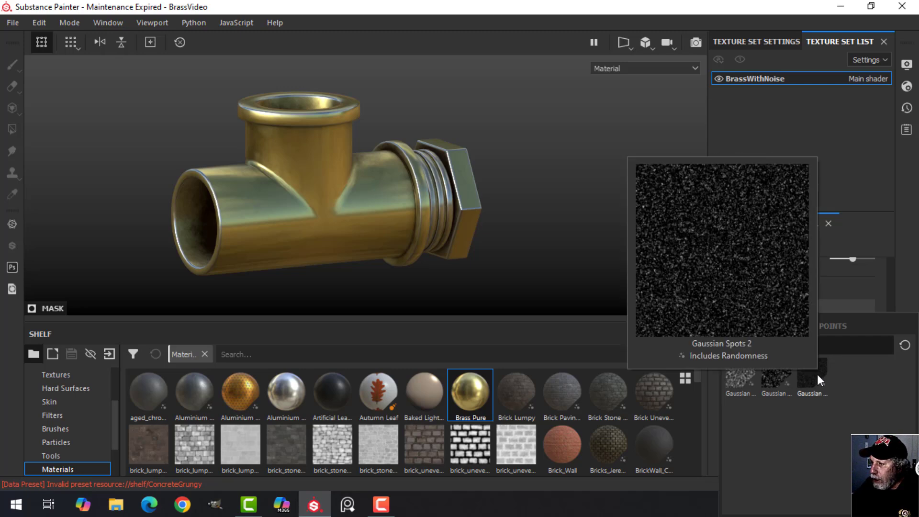
{"action": "left_click", "coordinate": [814, 375]}
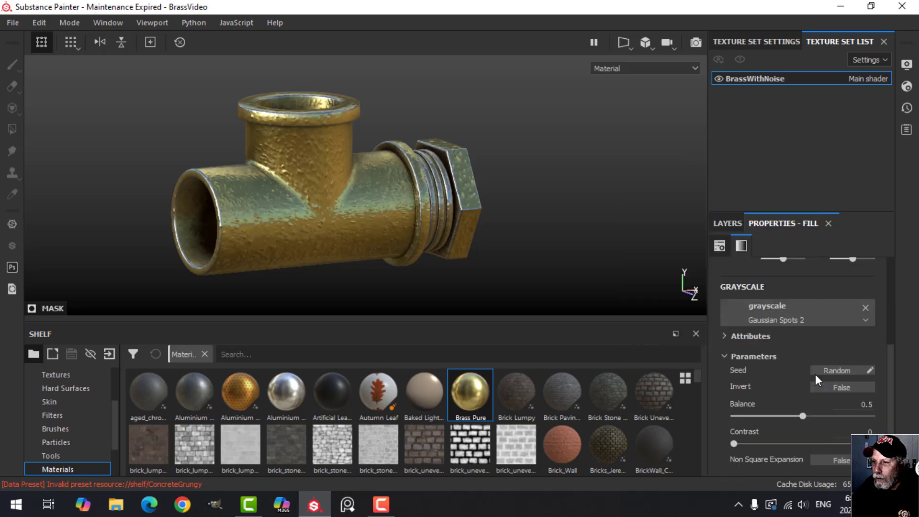
Set the Gaussian Spots 2 Balance to 0.72 and switch the mask fill to Tri-planar projection.
{"action": "scroll", "coordinate": [421, 244], "scroll_direction": "up", "scroll_amount": 3}
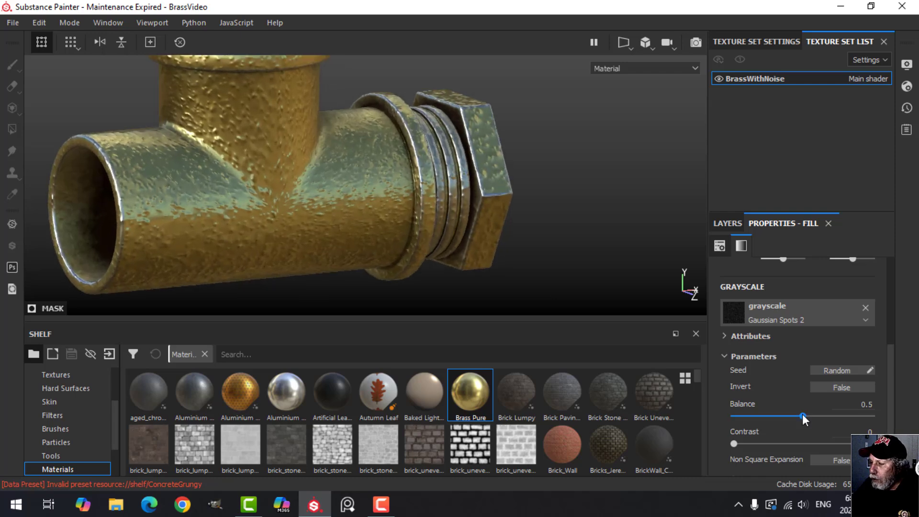
{"action": "left_click_drag", "start_coordinate": [803, 415], "coordinate": [831, 415]}
{"action": "scroll", "coordinate": [781, 367], "scroll_direction": "up", "scroll_amount": 4}
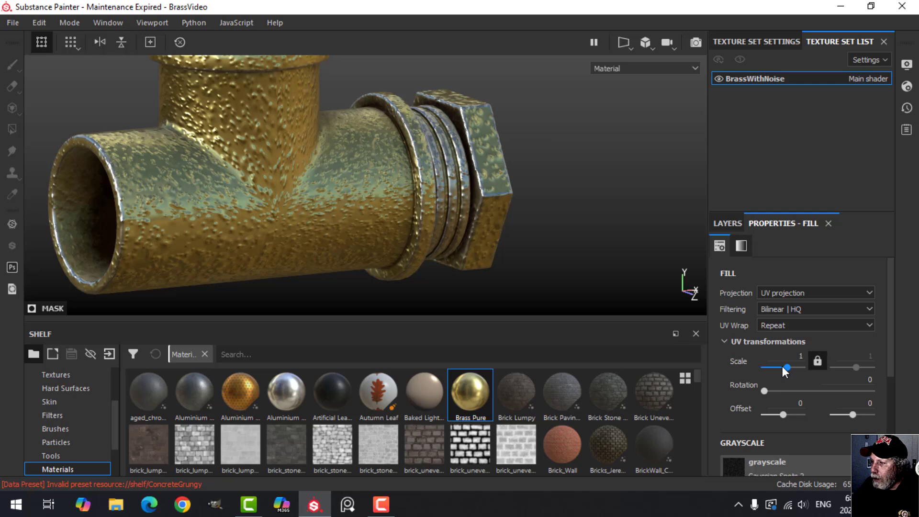
{"action": "left_click", "coordinate": [788, 293]}
{"action": "left_click", "coordinate": [783, 323]}
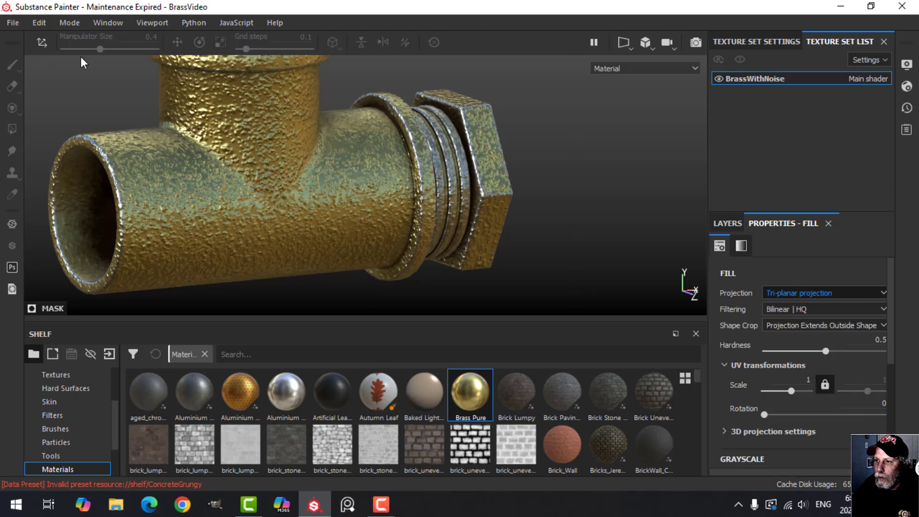
In the Gaussian Spots 2 noise parameters, set Scale to 8 and raise Disorder to about the middle of its range.
{"action": "scroll", "coordinate": [817, 401], "scroll_direction": "down", "scroll_amount": 5}
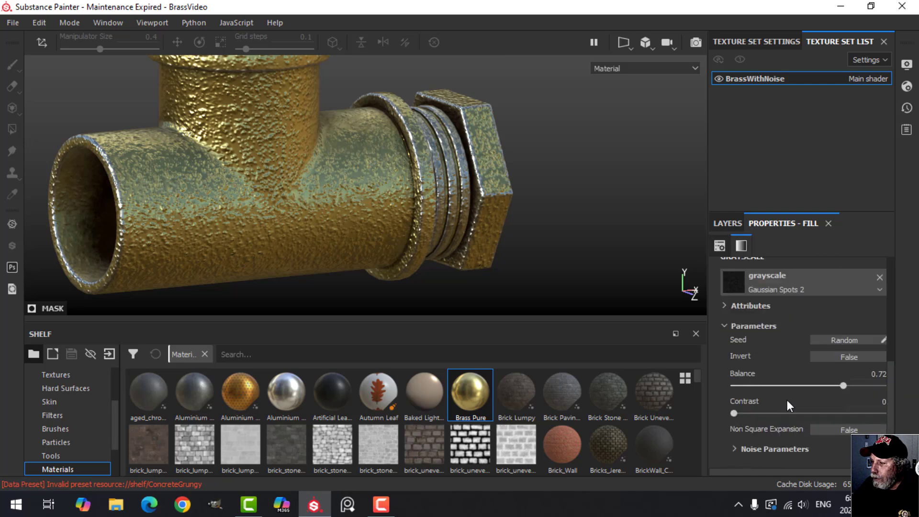
{"action": "left_click", "coordinate": [741, 448]}
{"action": "scroll", "coordinate": [765, 440], "scroll_direction": "down", "scroll_amount": 1}
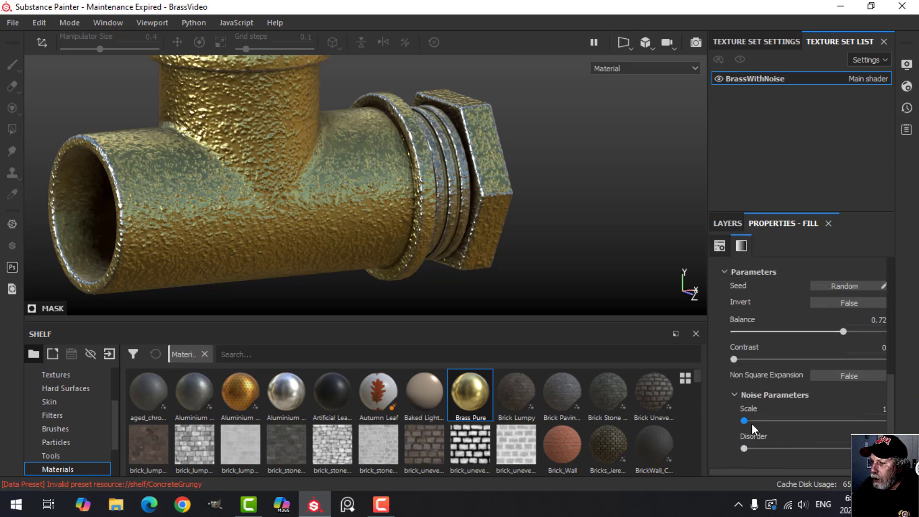
{"action": "left_click_drag", "start_coordinate": [745, 420], "coordinate": [898, 421]}
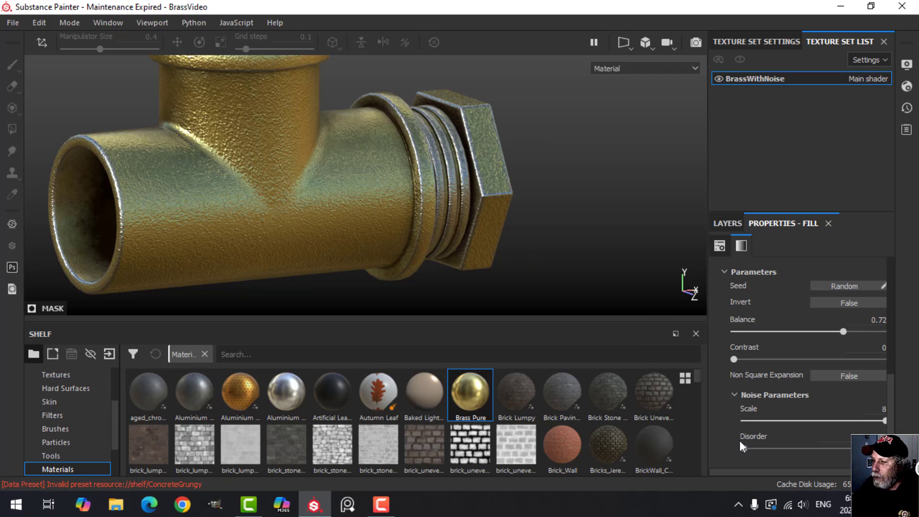
{"action": "left_click_drag", "start_coordinate": [749, 448], "coordinate": [809, 448]}
{"action": "scroll", "coordinate": [493, 256], "scroll_direction": "down", "scroll_amount": 3}
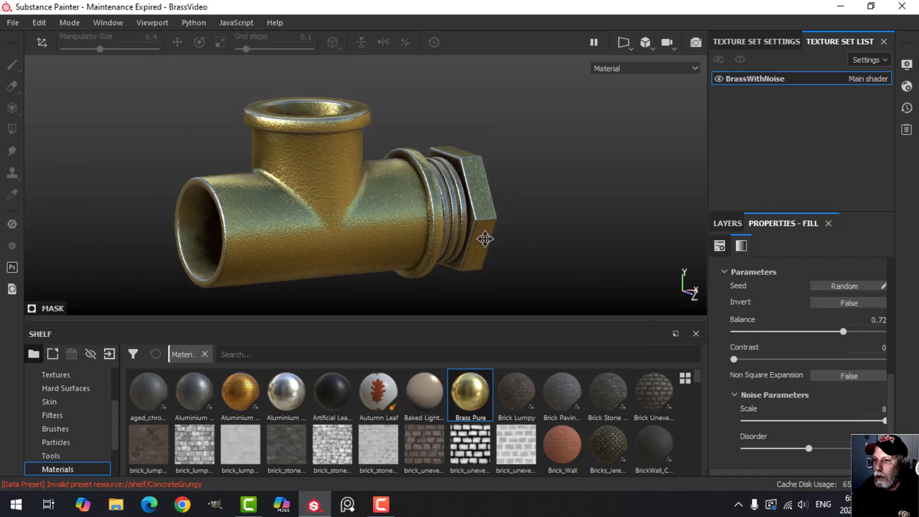
{"action": "scroll", "coordinate": [485, 238], "scroll_direction": "up", "scroll_amount": 5}
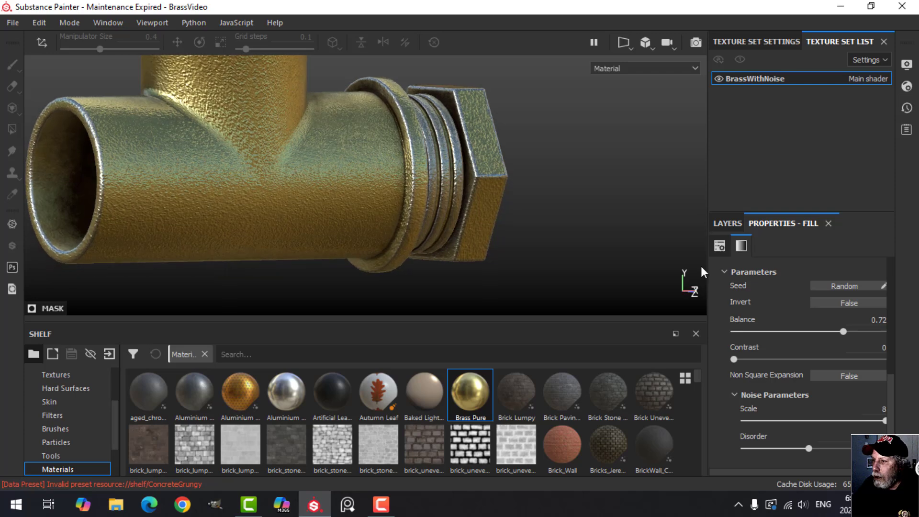
Reduce the opacity of the Gaussian Spots 2 fill in the top layer's mask to 34.
{"action": "left_click", "coordinate": [728, 224]}
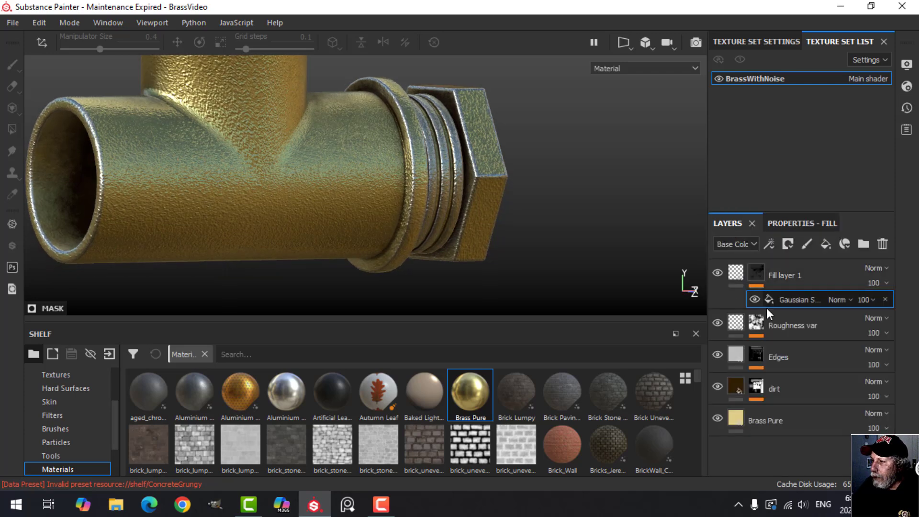
{"action": "left_click", "coordinate": [872, 299]}
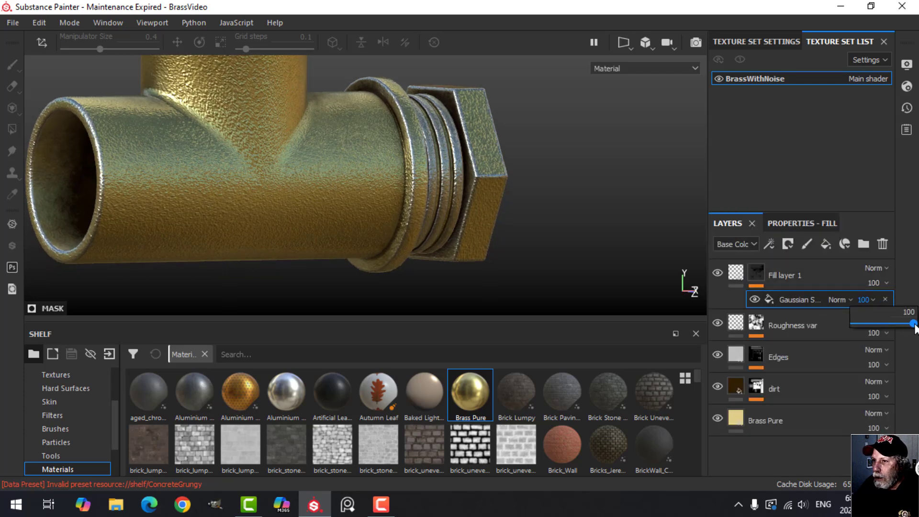
{"action": "left_click_drag", "start_coordinate": [913, 324], "coordinate": [875, 326]}
{"action": "scroll", "coordinate": [475, 239], "scroll_direction": "down", "scroll_amount": 3}
{"action": "left_click_drag", "start_coordinate": [471, 232], "coordinate": [435, 182], "text": "alt"}
{"action": "scroll", "coordinate": [512, 227], "scroll_direction": "up", "scroll_amount": 3}
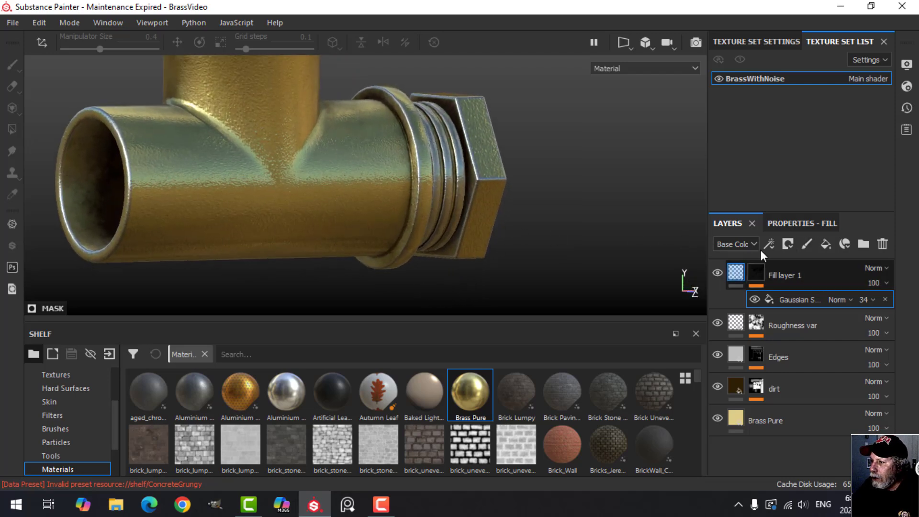
Set the uniform Height value of the top fill layer to 0.1154.
{"action": "left_click", "coordinate": [783, 225]}
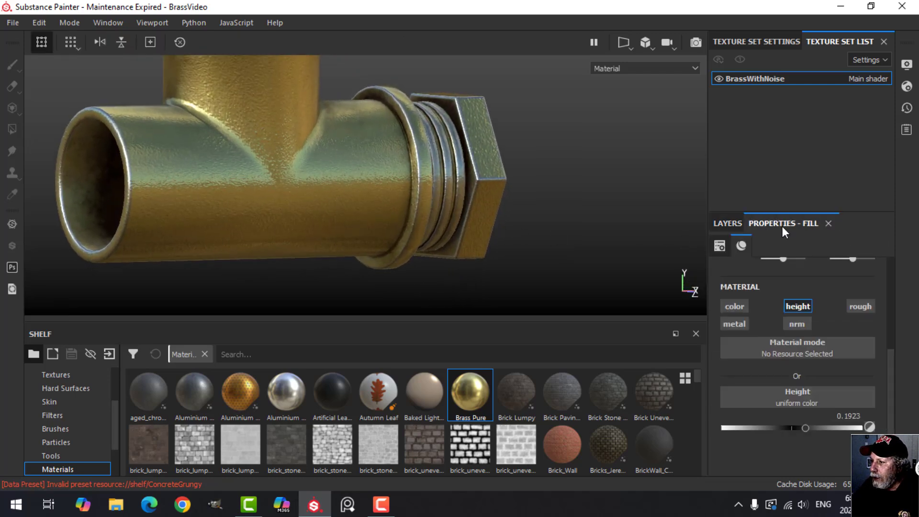
{"action": "left_click_drag", "start_coordinate": [808, 426], "coordinate": [798, 426]}
{"action": "left_click_drag", "start_coordinate": [413, 226], "coordinate": [423, 196], "text": "alt"}
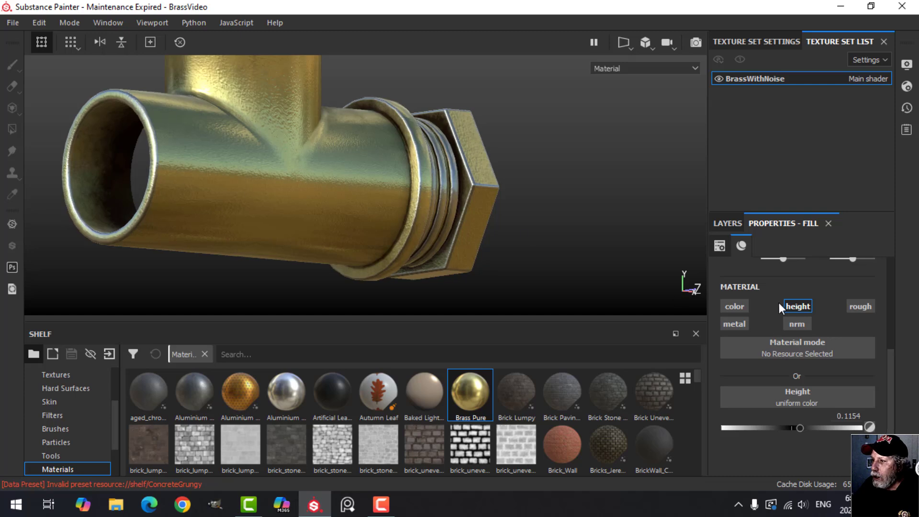
{"action": "left_click_drag", "start_coordinate": [496, 221], "coordinate": [495, 231], "text": "alt"}
Raise the opacity of the Gaussian Spots 2 fill in the top layer's mask to 68.
{"action": "left_click", "coordinate": [734, 228]}
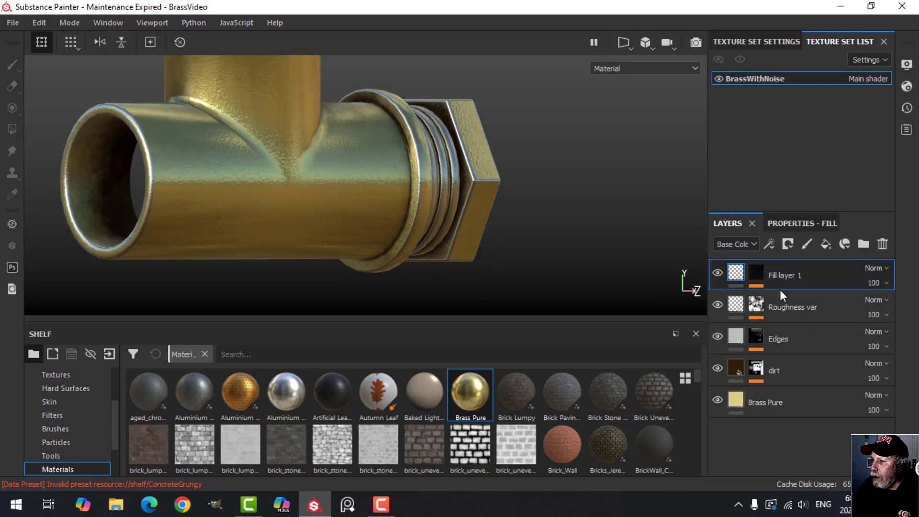
{"action": "left_click", "coordinate": [754, 274]}
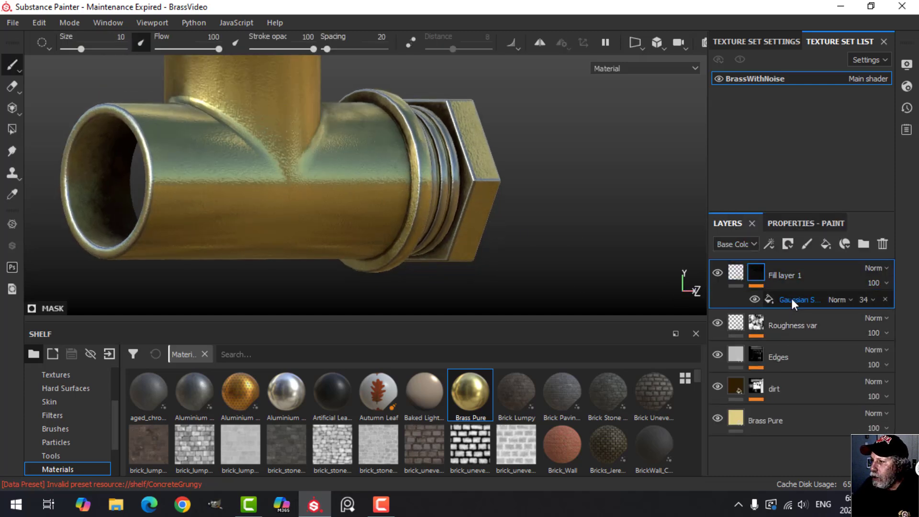
{"action": "left_click", "coordinate": [791, 298]}
{"action": "left_click", "coordinate": [872, 300]}
{"action": "left_click_drag", "start_coordinate": [873, 323], "coordinate": [894, 324]}
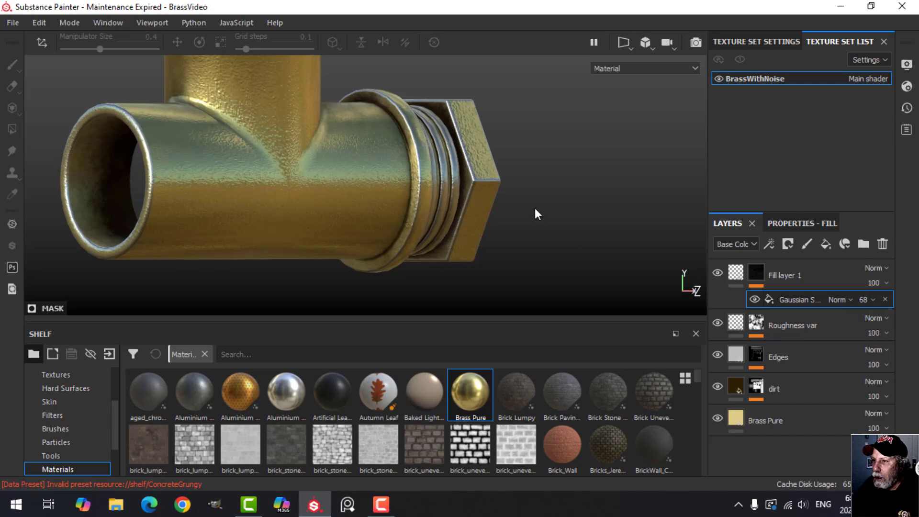
{"action": "left_click_drag", "start_coordinate": [535, 211], "coordinate": [471, 206], "text": "alt"}
{"action": "scroll", "coordinate": [490, 219], "scroll_direction": "down", "scroll_amount": 3}
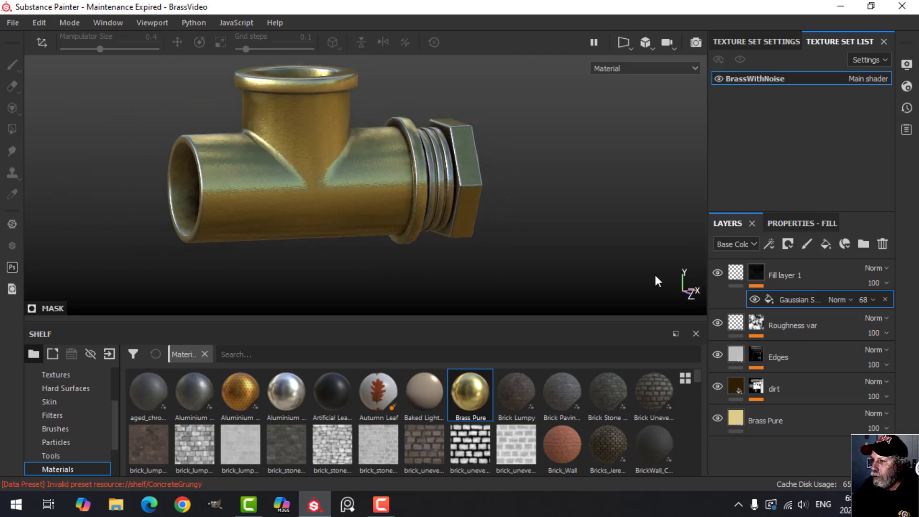
Rename the height fill layer above Roughness var to Noise.
{"action": "left_click", "coordinate": [735, 272]}
{"action": "type", "text": "Noise"}
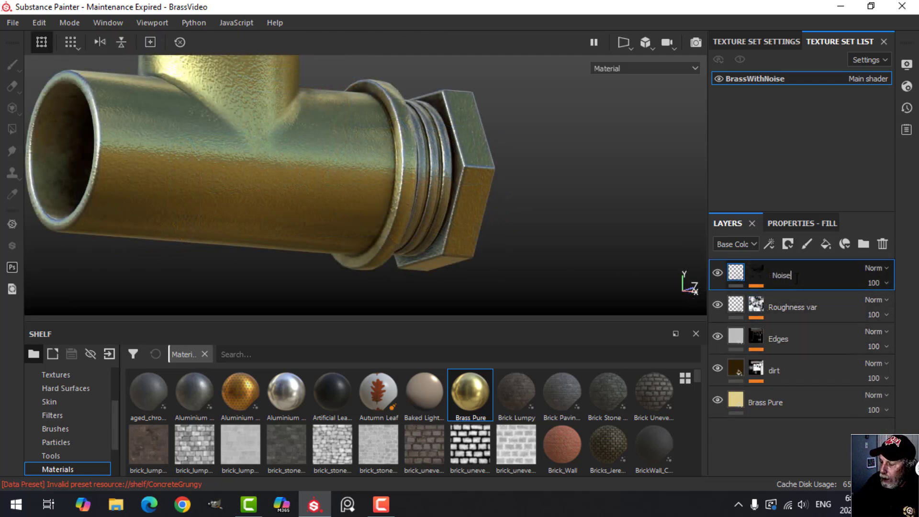
{"action": "left_click_drag", "start_coordinate": [442, 189], "coordinate": [392, 194], "text": "alt"}
{"action": "scroll", "coordinate": [464, 178], "scroll_direction": "up", "scroll_amount": 4}
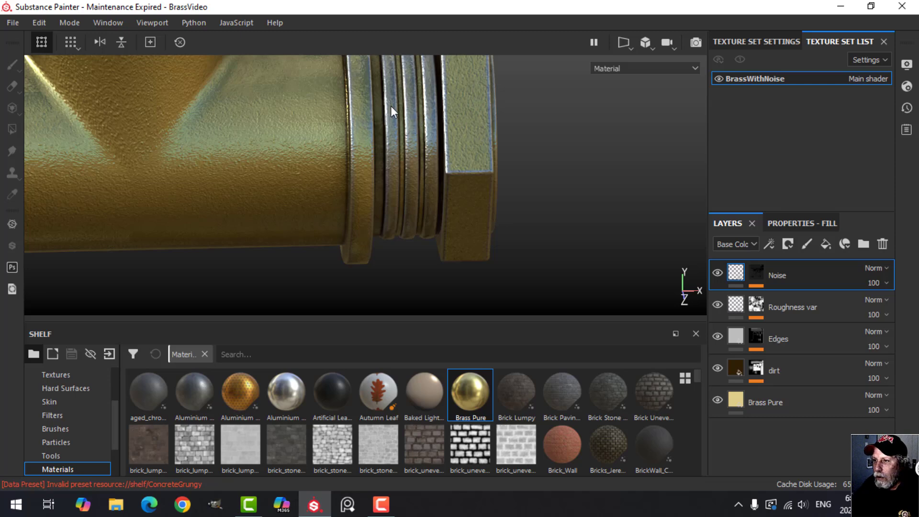
{"action": "scroll", "coordinate": [483, 183], "scroll_direction": "down", "scroll_amount": 2}
{"action": "middle_click_drag", "start_coordinate": [483, 182], "coordinate": [450, 194], "text": "alt"}
{"action": "left_click_drag", "start_coordinate": [450, 195], "coordinate": [448, 189], "text": "alt"}
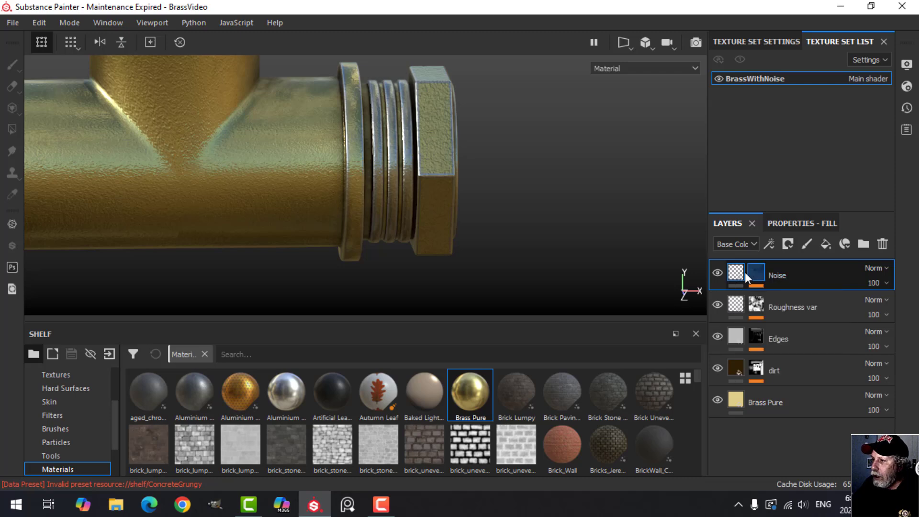
Create a new layer folder at the top of the stack and move the Noise layer into it.
{"action": "left_click", "coordinate": [862, 243]}
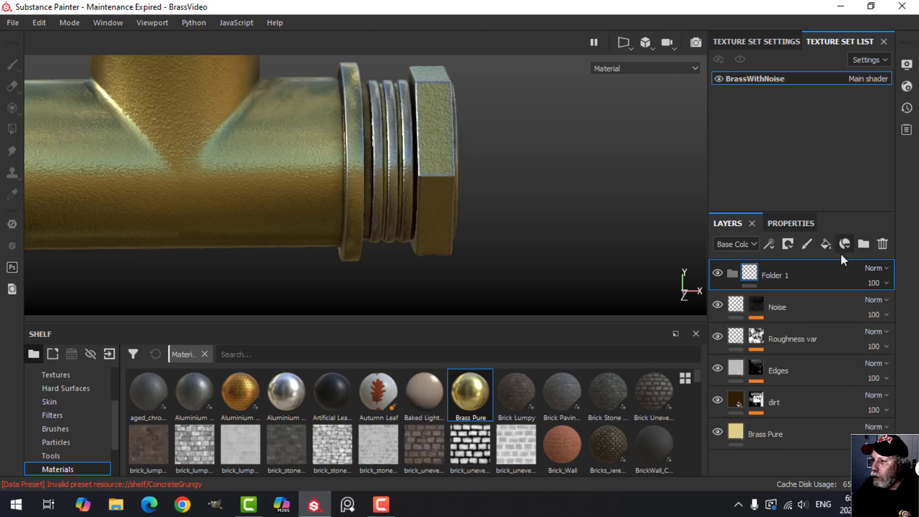
{"action": "left_click_drag", "start_coordinate": [736, 306], "coordinate": [758, 270]}
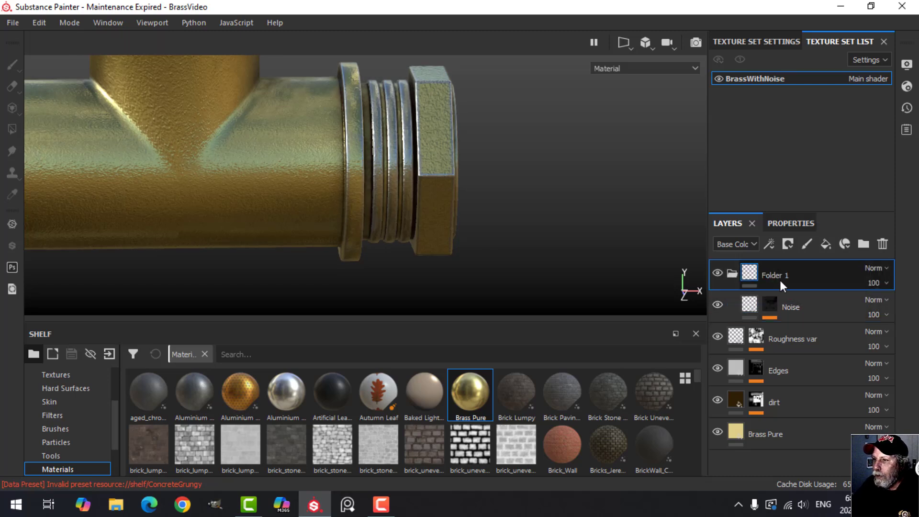
{"action": "left_click", "coordinate": [776, 277]}
Add a white mask to the folder that holds the Noise layer.
{"action": "mouse_move", "coordinate": [553, 224]}
{"action": "left_mouse_down", "text": "alt"}
{"action": "mouse_move", "coordinate": [511, 225]}
{"action": "mouse_move", "coordinate": [478, 199]}
{"action": "mouse_move", "coordinate": [536, 218]}
{"action": "left_mouse_up", "text": "alt"}
{"action": "left_click", "coordinate": [788, 244]}
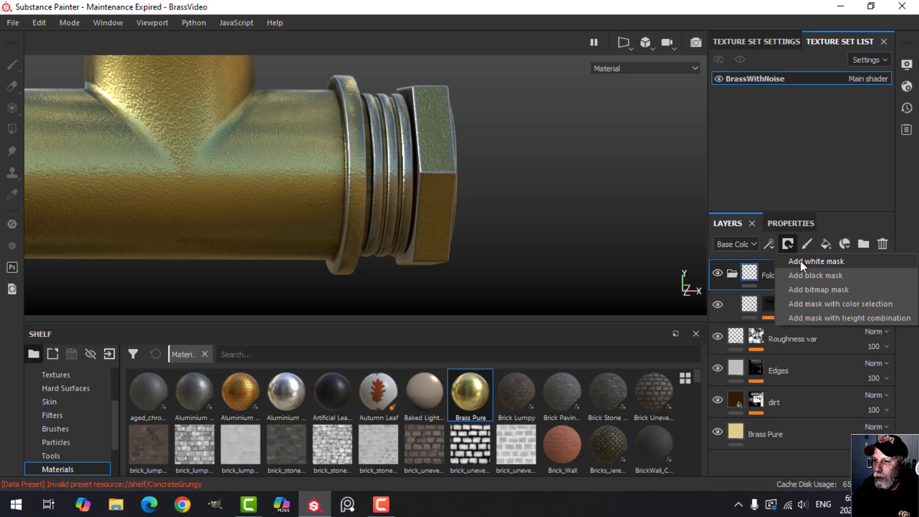
{"action": "left_click", "coordinate": [800, 260]}
{"action": "left_click_drag", "start_coordinate": [529, 191], "coordinate": [439, 217], "text": "alt"}
{"action": "scroll", "coordinate": [460, 205], "scroll_direction": "up", "scroll_amount": 2}
{"action": "scroll", "coordinate": [440, 208], "scroll_direction": "up", "scroll_amount": 2}
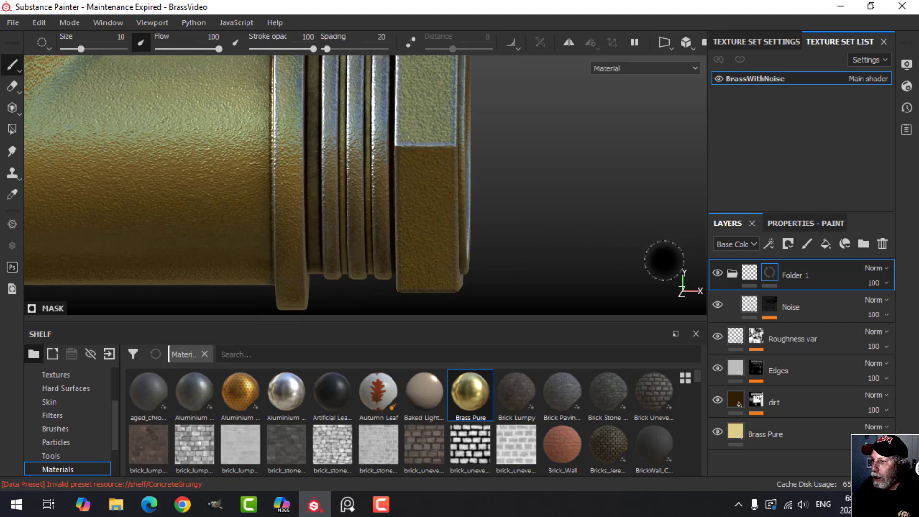
Try painting black with the brush over the threads on the folder's mask.
{"action": "left_click", "coordinate": [769, 275]}
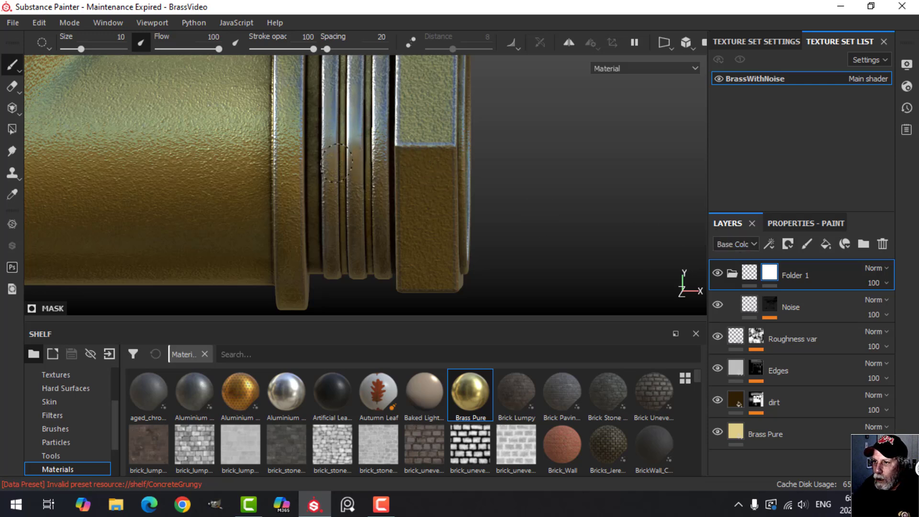
{"action": "left_click", "coordinate": [388, 161]}
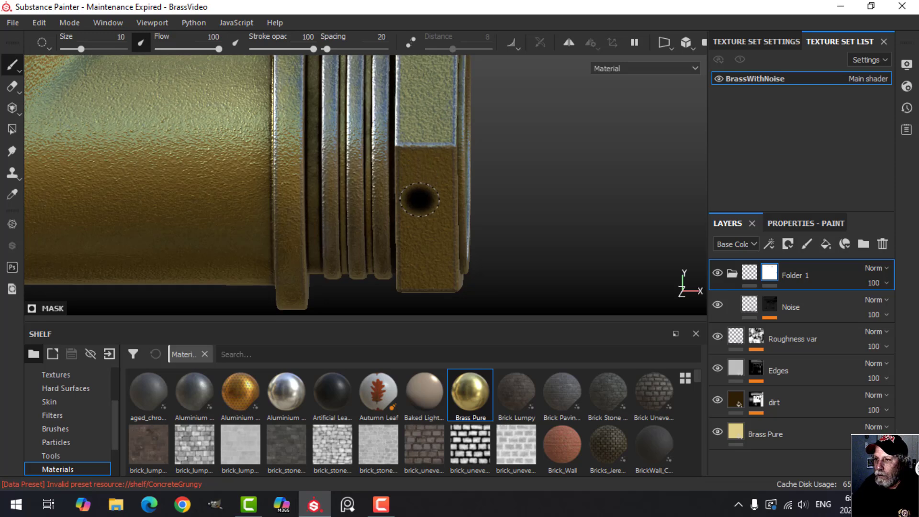
{"action": "scroll", "coordinate": [419, 201], "scroll_direction": "down", "scroll_amount": 4}
{"action": "left_click_drag", "start_coordinate": [409, 219], "coordinate": [406, 213], "text": "alt"}
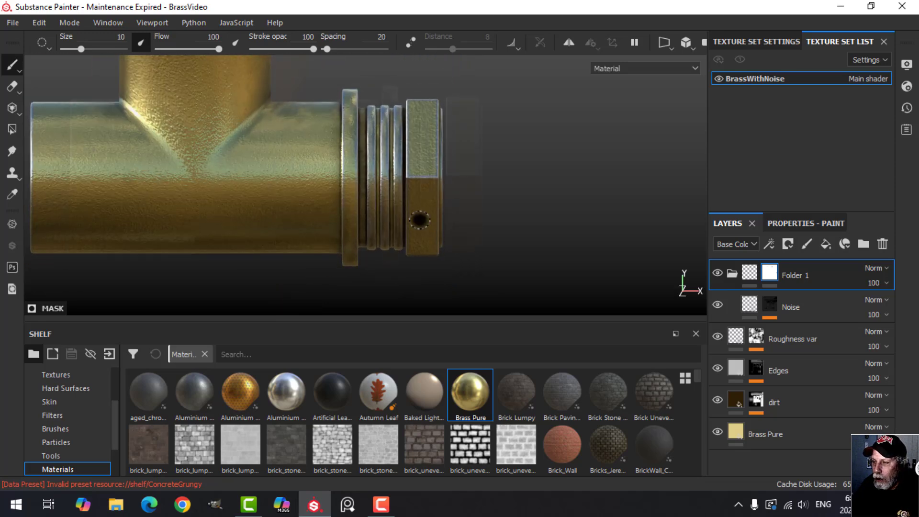
{"action": "middle_click_drag", "start_coordinate": [406, 213], "coordinate": [469, 217], "text": "alt"}
Use Polygon Fill with the color set to 0 to mask the threaded section out of the folder's noise.
{"action": "left_click", "coordinate": [12, 128]}
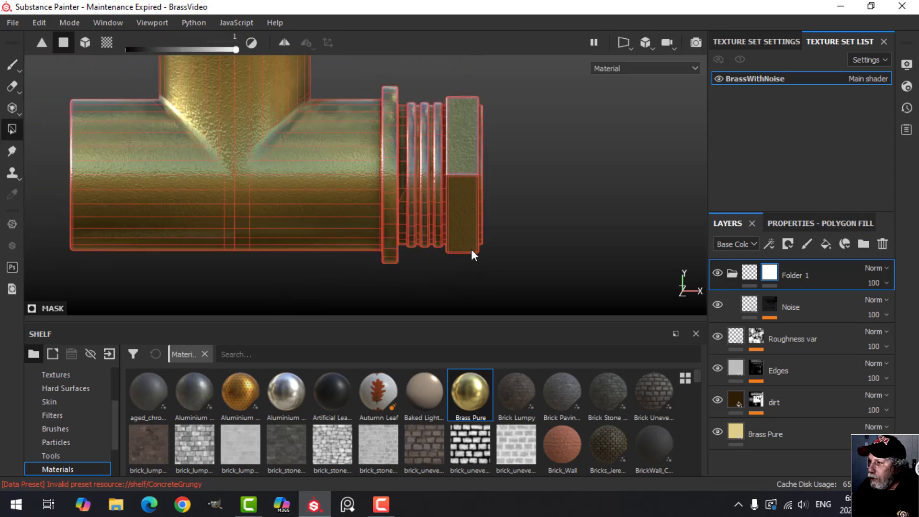
{"action": "left_click", "coordinate": [794, 223]}
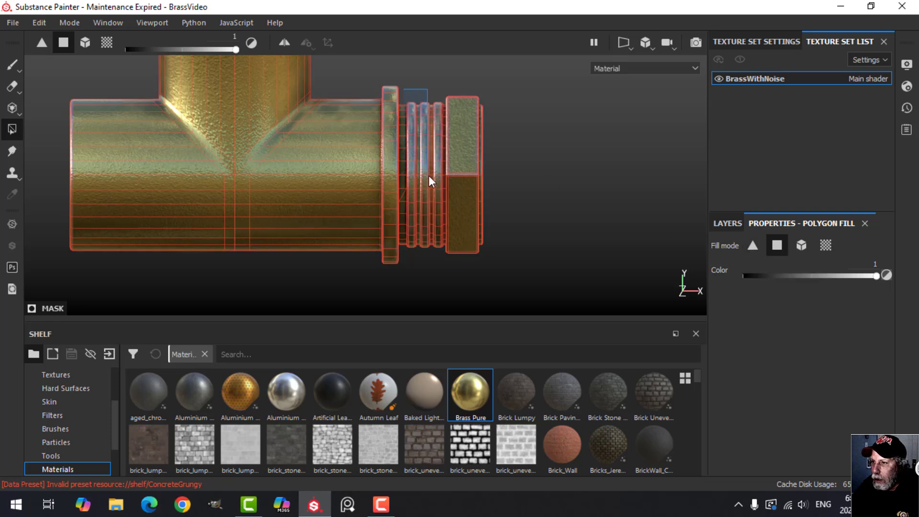
{"action": "left_click_drag", "start_coordinate": [442, 264], "coordinate": [446, 275]}
{"action": "scroll", "coordinate": [470, 211], "scroll_direction": "up", "scroll_amount": 3}
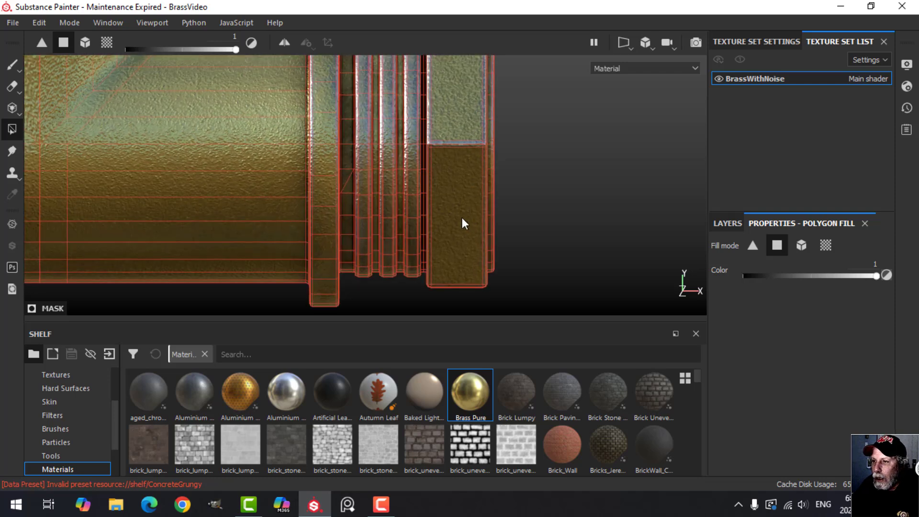
{"action": "scroll", "coordinate": [460, 217], "scroll_direction": "down", "scroll_amount": 3}
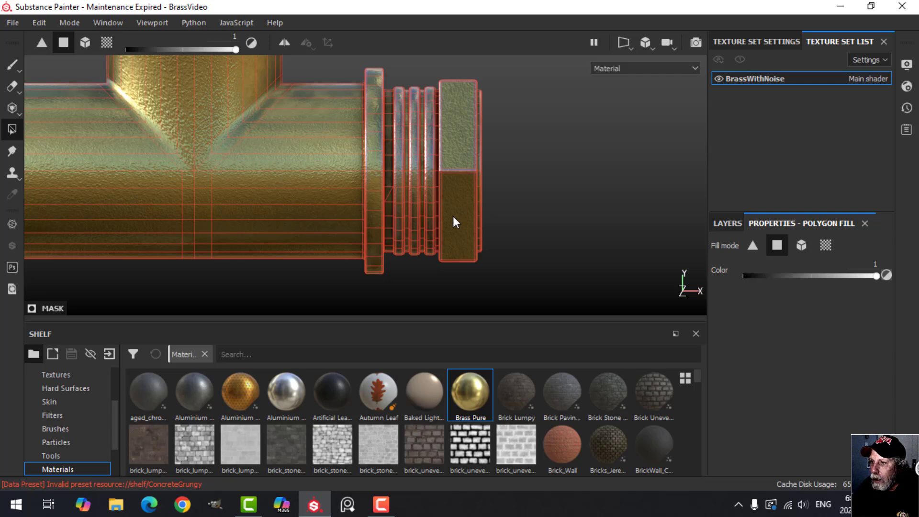
{"action": "scroll", "coordinate": [453, 216], "scroll_direction": "down", "scroll_amount": 2}
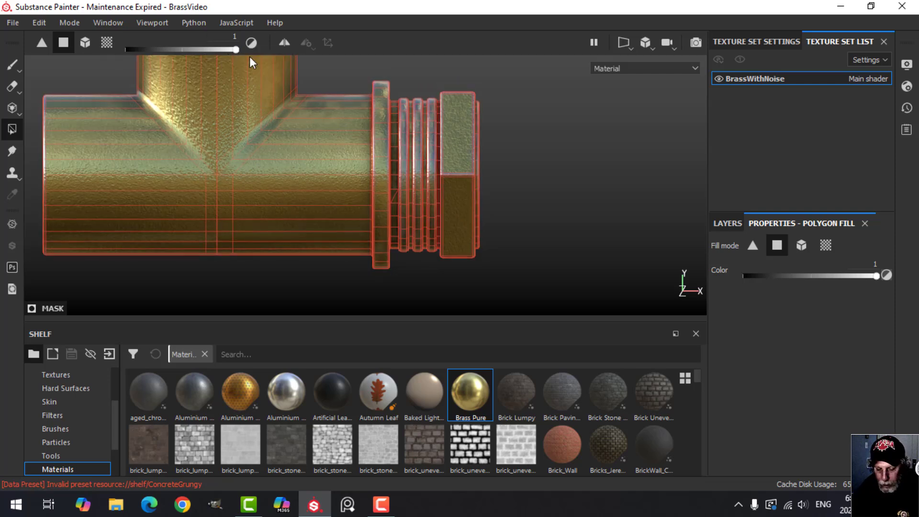
{"action": "left_click_drag", "start_coordinate": [235, 49], "coordinate": [127, 49]}
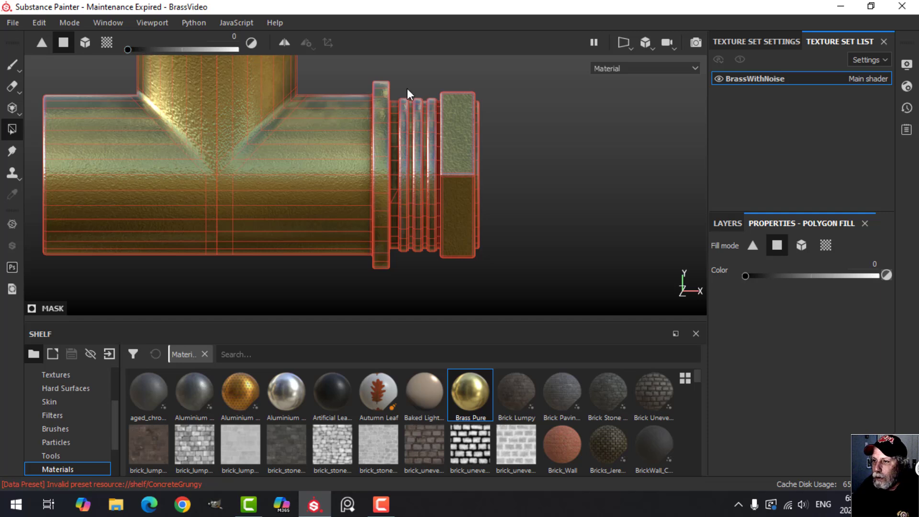
{"action": "left_click_drag", "start_coordinate": [392, 89], "coordinate": [439, 272]}
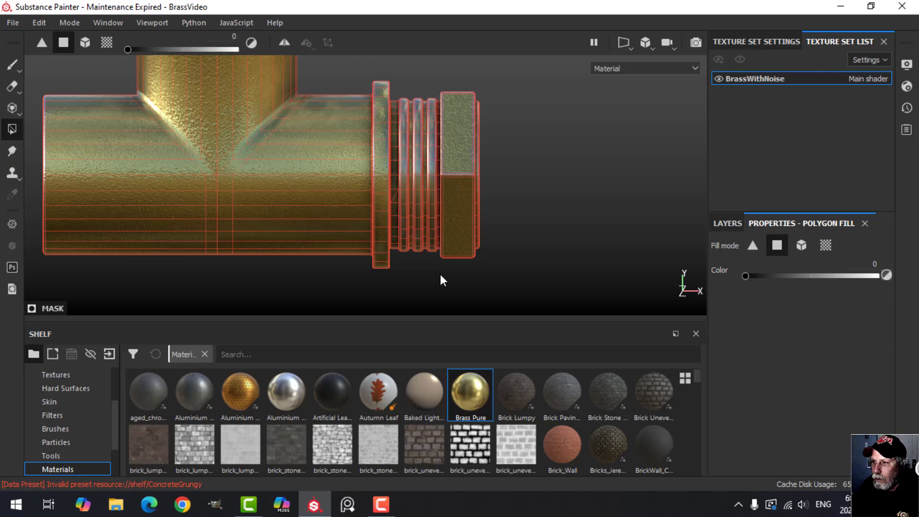
{"action": "left_click", "coordinate": [11, 62]}
{"action": "scroll", "coordinate": [479, 153], "scroll_direction": "up", "scroll_amount": 5}
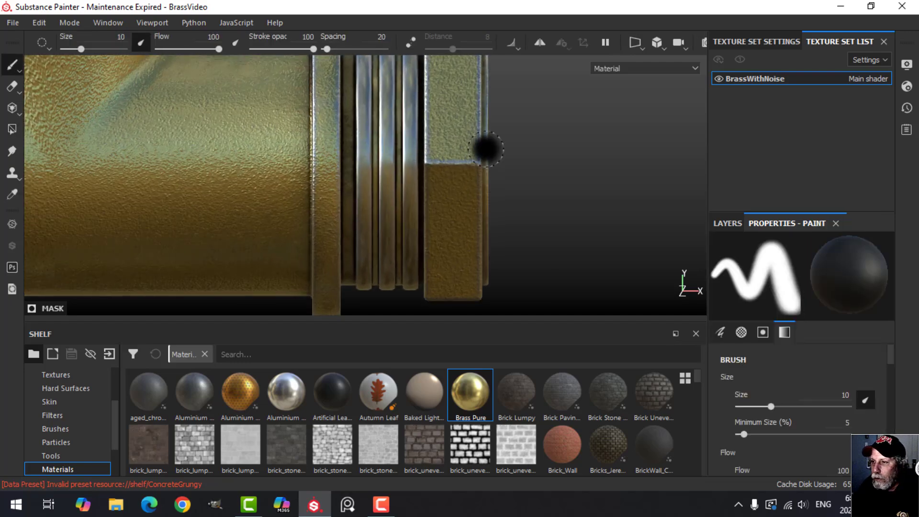
{"action": "left_click_drag", "start_coordinate": [439, 151], "coordinate": [409, 99], "text": "alt"}
{"action": "scroll", "coordinate": [443, 109], "scroll_direction": "down", "scroll_amount": 6}
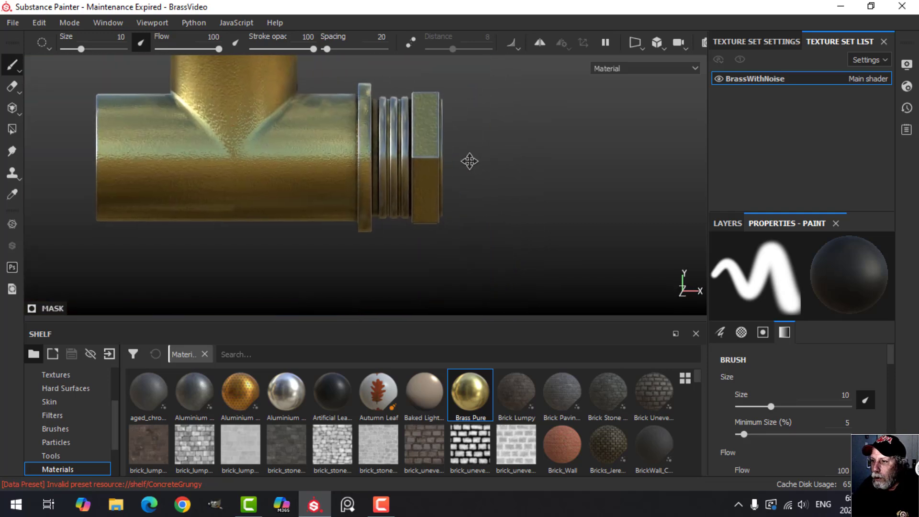
With the folder's mask active, switch the Polygon Fill color to 1 and back to 0.
{"action": "left_click", "coordinate": [727, 223]}
{"action": "left_click", "coordinate": [771, 273]}
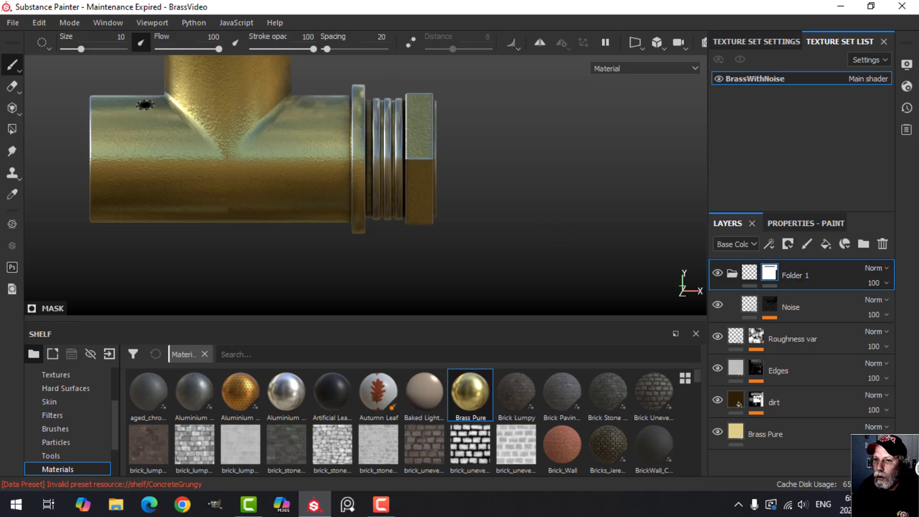
{"action": "left_click", "coordinate": [11, 129]}
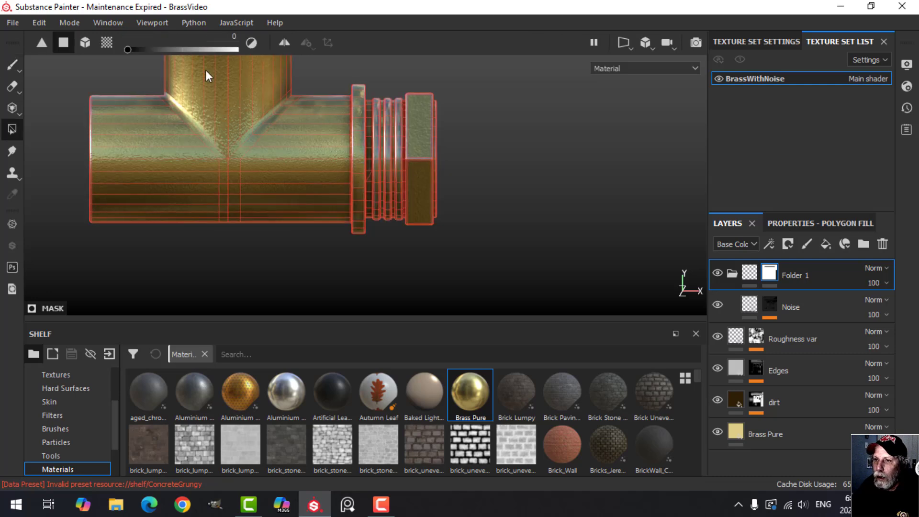
{"action": "left_click_drag", "start_coordinate": [128, 48], "coordinate": [263, 50]}
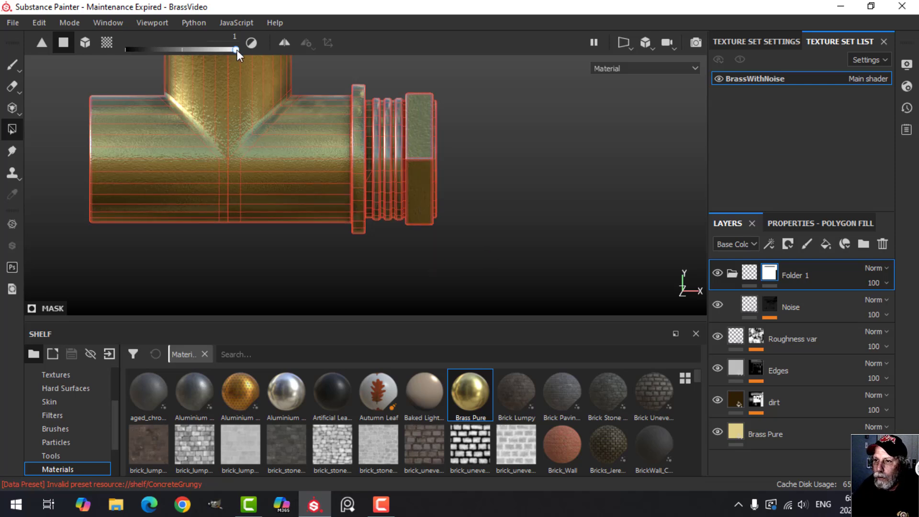
{"action": "left_click_drag", "start_coordinate": [239, 49], "coordinate": [120, 46]}
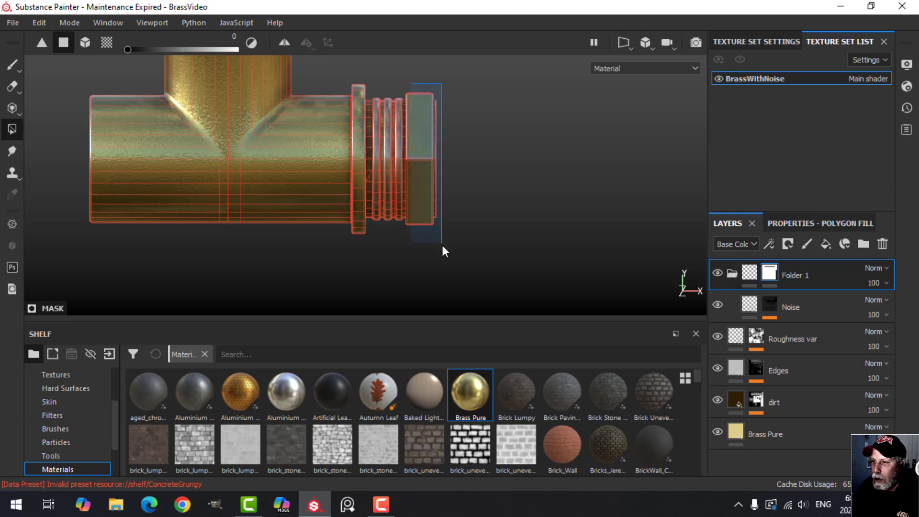
Return to the Paint tool and examine the threads, hex nut and whole fitting from several angles and distances.
{"action": "left_click", "coordinate": [10, 65]}
{"action": "scroll", "coordinate": [526, 141], "scroll_direction": "up", "scroll_amount": 3}
{"action": "mouse_move", "coordinate": [510, 149]}
{"action": "left_mouse_down", "text": "alt"}
{"action": "mouse_move", "coordinate": [448, 197]}
{"action": "mouse_move", "coordinate": [294, 160]}
{"action": "mouse_move", "coordinate": [443, 128]}
{"action": "mouse_move", "coordinate": [484, 160]}
{"action": "left_mouse_up", "text": "alt"}
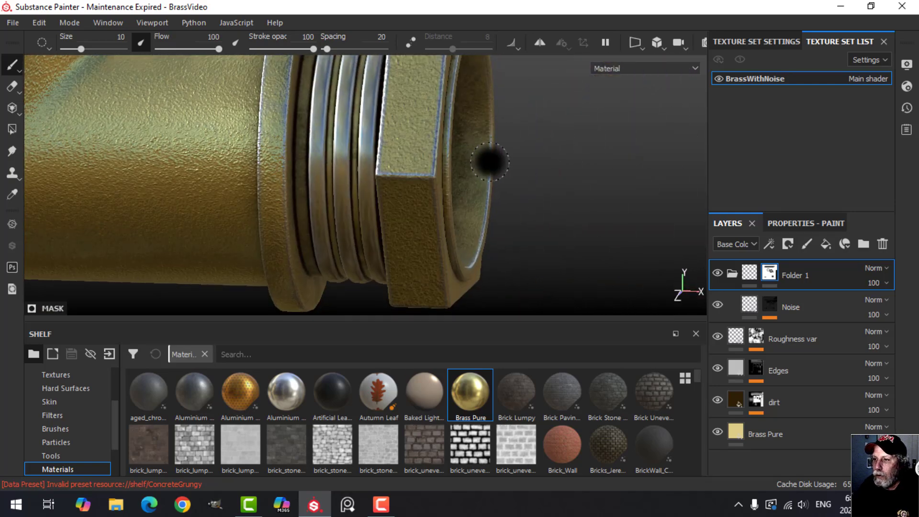
{"action": "scroll", "coordinate": [489, 162], "scroll_direction": "down", "scroll_amount": 2}
{"action": "left_click_drag", "start_coordinate": [429, 195], "coordinate": [362, 178], "text": "alt"}
{"action": "scroll", "coordinate": [466, 191], "scroll_direction": "down", "scroll_amount": 1}
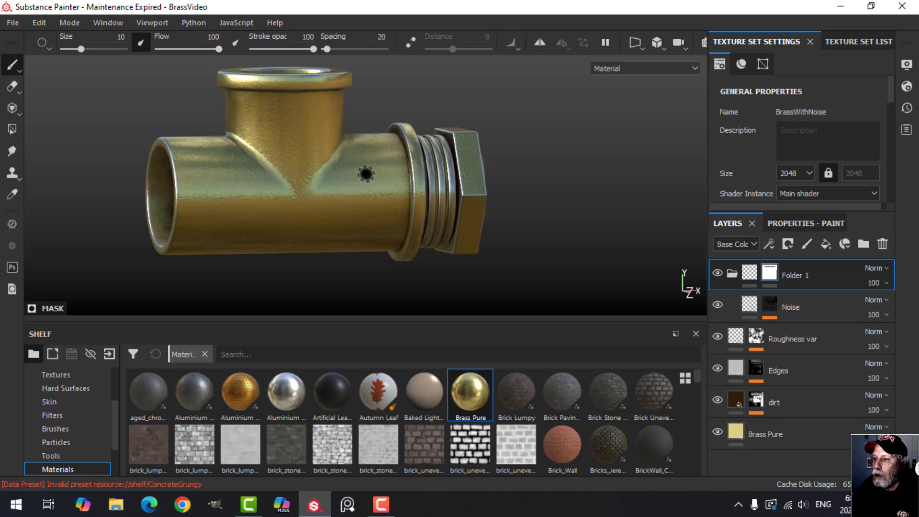
{"action": "scroll", "coordinate": [367, 176], "scroll_direction": "down", "scroll_amount": 2}
{"action": "scroll", "coordinate": [366, 170], "scroll_direction": "up", "scroll_amount": 4}
{"action": "left_click_drag", "start_coordinate": [365, 168], "coordinate": [452, 157], "text": "alt"}
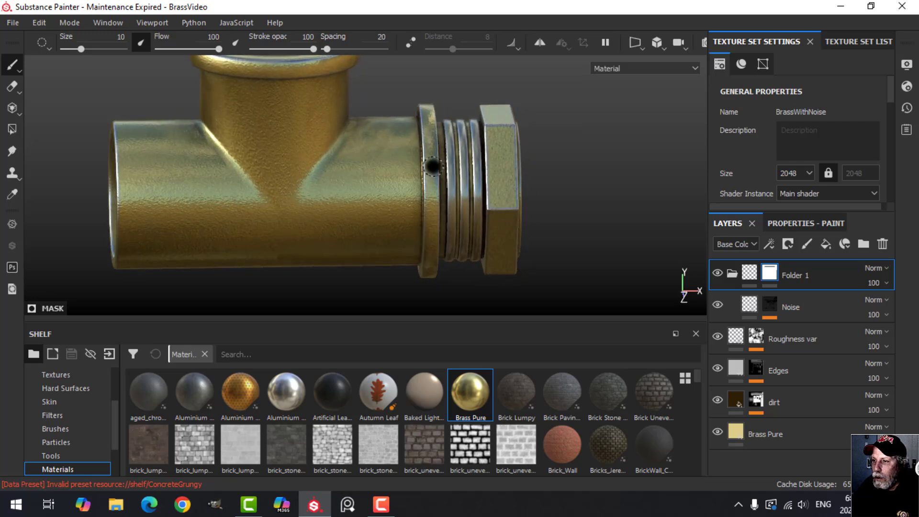
Examine the flange, threads and hex nut up close and in a straight side view.
{"action": "scroll", "coordinate": [433, 166], "scroll_direction": "up", "scroll_amount": 2}
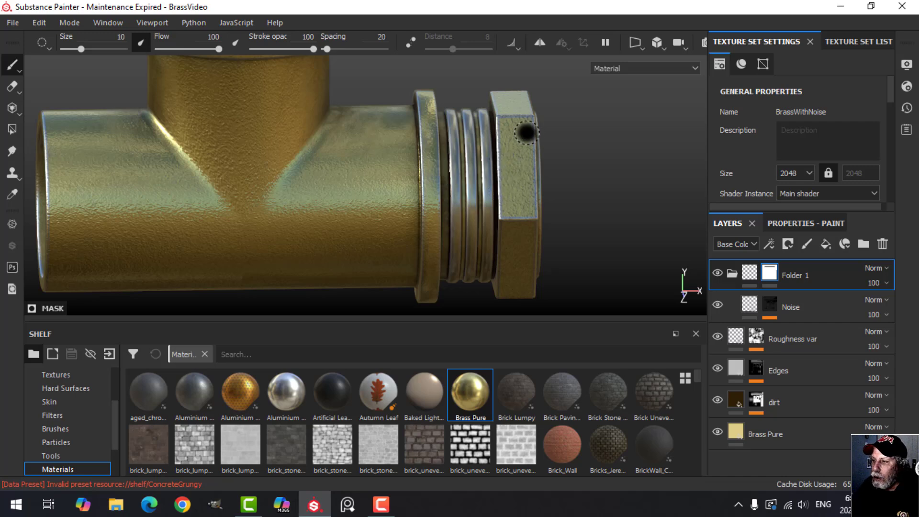
{"action": "scroll", "coordinate": [435, 189], "scroll_direction": "down", "scroll_amount": 3}
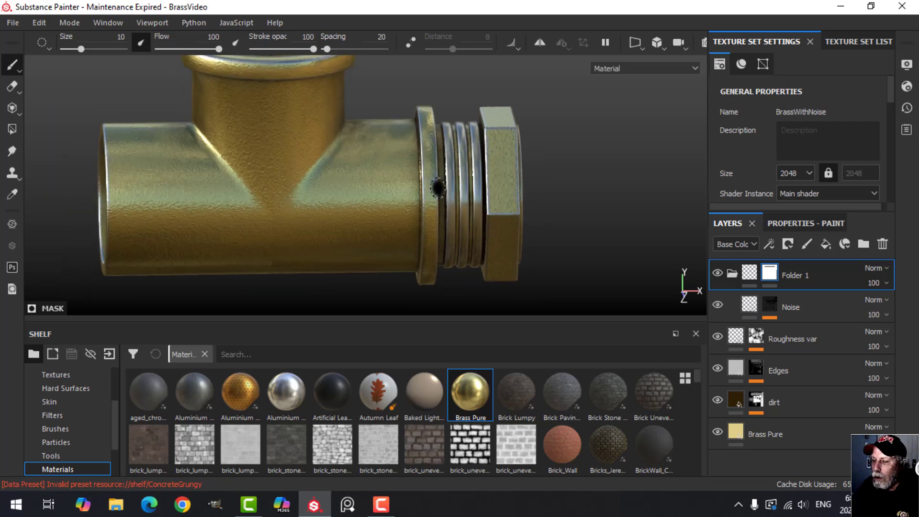
{"action": "left_click_drag", "start_coordinate": [438, 188], "coordinate": [330, 176], "text": "alt"}
{"action": "middle_click_drag", "start_coordinate": [331, 177], "coordinate": [267, 167], "text": "alt"}
{"action": "mouse_move", "coordinate": [266, 167]}
{"action": "left_mouse_down", "text": "alt"}
{"action": "mouse_move", "coordinate": [336, 172]}
{"action": "mouse_move", "coordinate": [302, 172]}
{"action": "mouse_move", "coordinate": [354, 192]}
{"action": "mouse_move", "coordinate": [349, 168]}
{"action": "left_mouse_up", "text": "alt"}
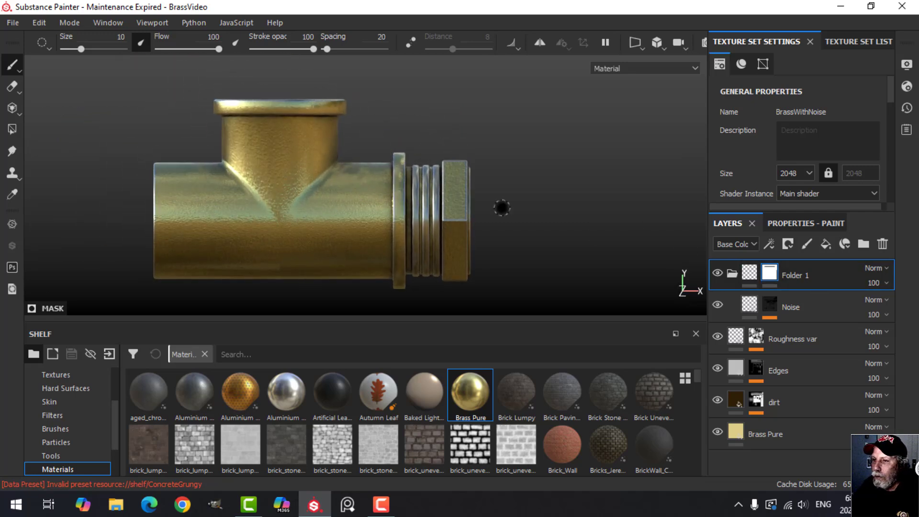
Show the mesh wireframe with Polygon Fill, return to the Paint tool and inspect the fitting's noise from several angles.
{"action": "left_click", "coordinate": [13, 129]}
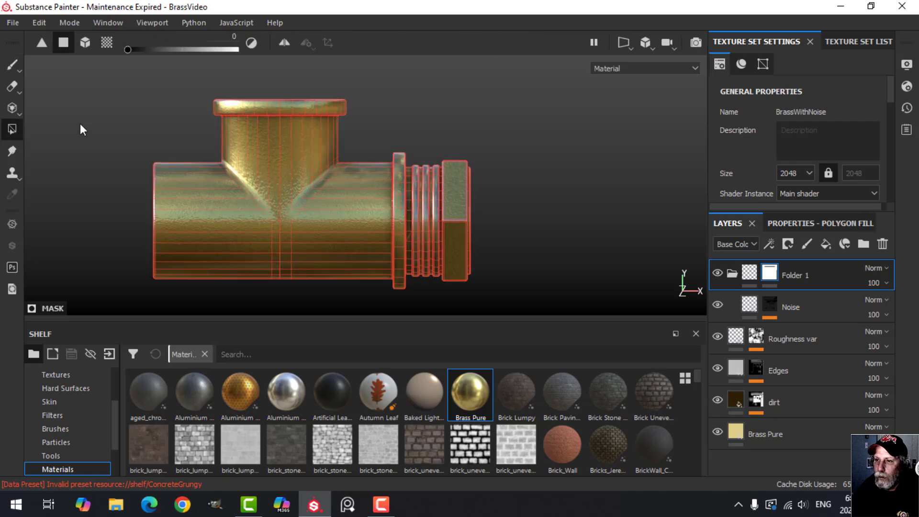
{"action": "left_click_drag", "start_coordinate": [163, 87], "coordinate": [258, 102]}
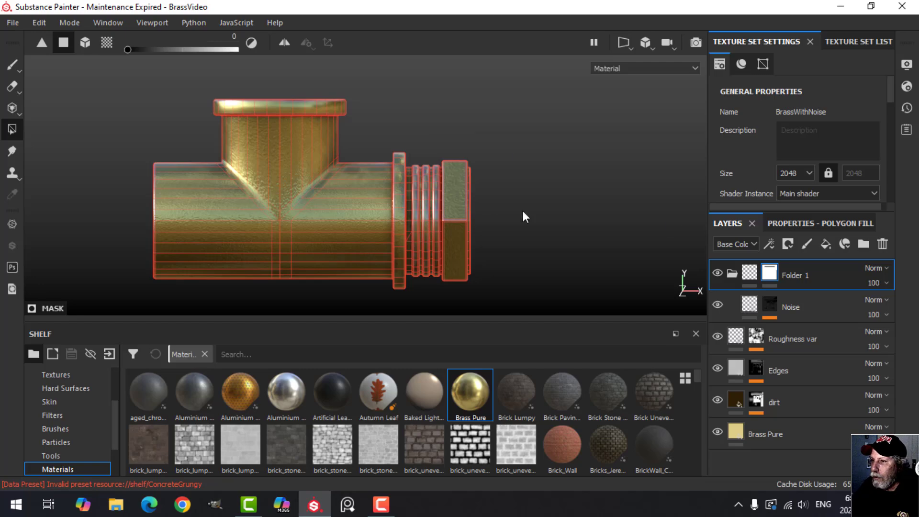
{"action": "left_click", "coordinate": [13, 66]}
{"action": "left_click_drag", "start_coordinate": [474, 164], "coordinate": [400, 195], "text": "alt"}
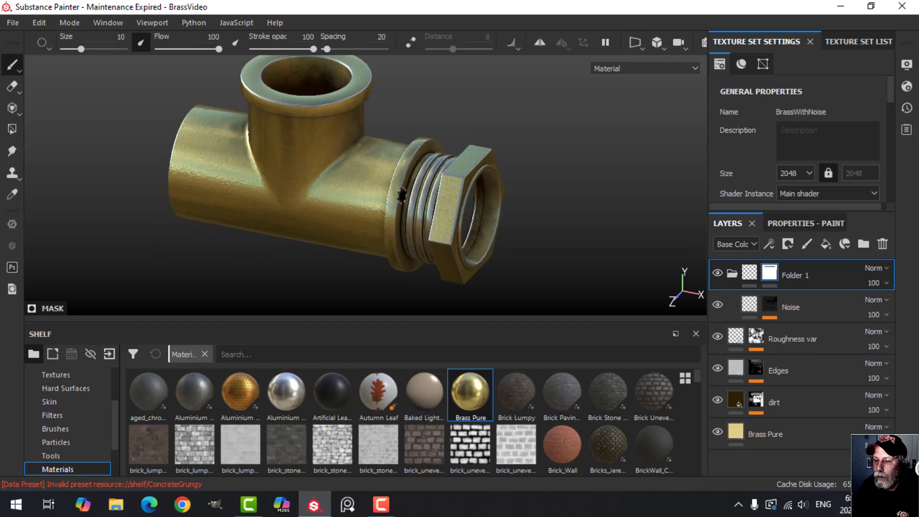
{"action": "scroll", "coordinate": [351, 199], "scroll_direction": "up", "scroll_amount": 3}
{"action": "left_click_drag", "start_coordinate": [337, 201], "coordinate": [371, 236], "text": "alt"}
{"action": "scroll", "coordinate": [371, 236], "scroll_direction": "down", "scroll_amount": 3}
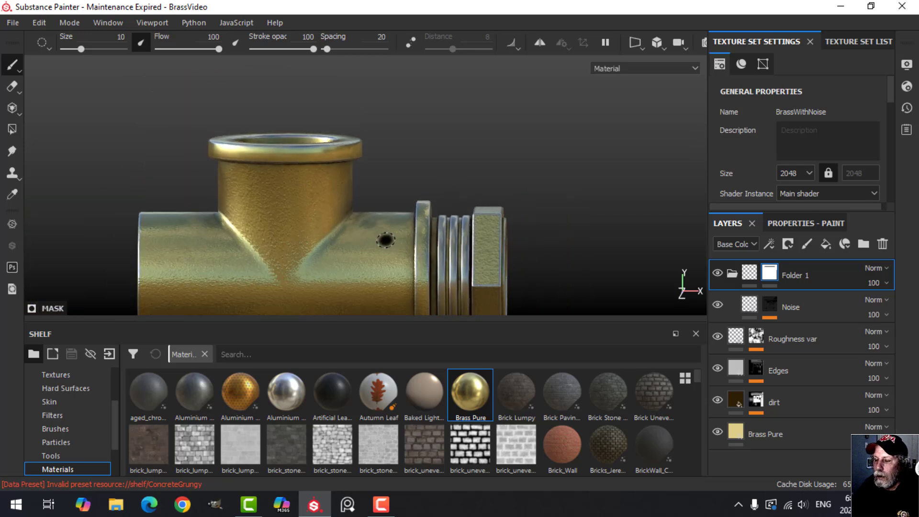
{"action": "middle_click_drag", "start_coordinate": [382, 242], "coordinate": [362, 192], "text": "alt"}
{"action": "left_click_drag", "start_coordinate": [362, 192], "coordinate": [395, 206], "text": "alt"}
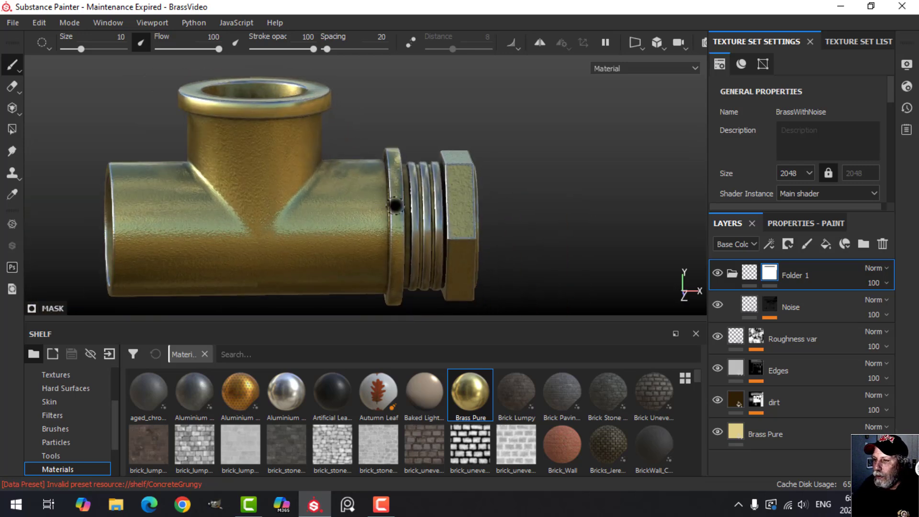
Group every layer from Brass Pure up to the collapsed Folder 1 into a new folder named Brass.
{"action": "left_click", "coordinate": [734, 274]}
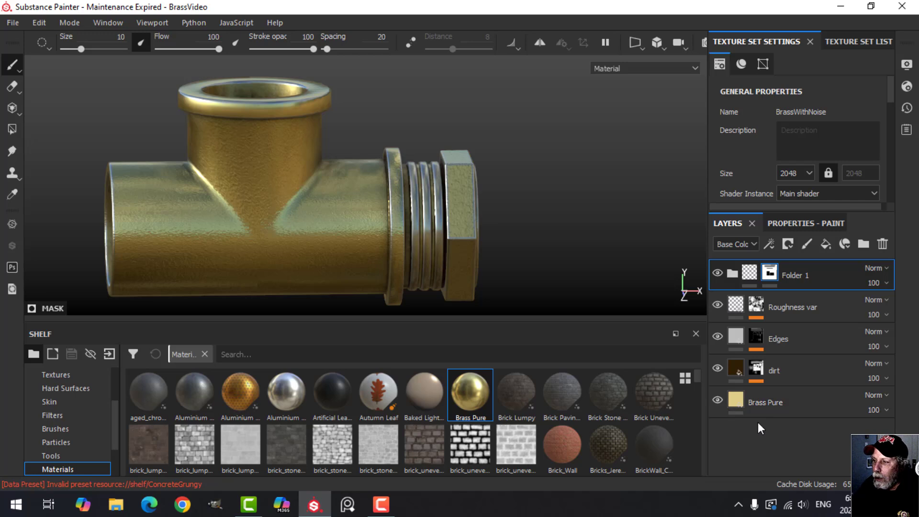
{"action": "left_click", "coordinate": [771, 398]}
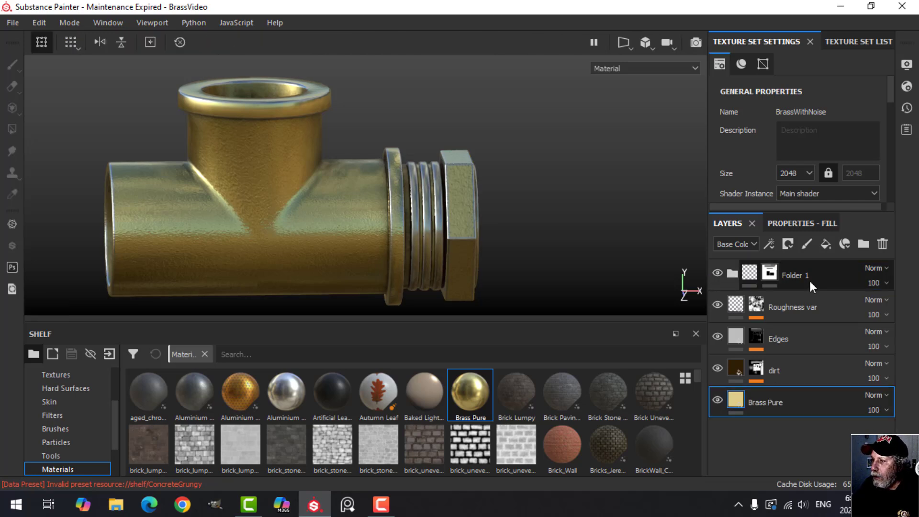
{"action": "left_click", "coordinate": [808, 277], "text": "shift"}
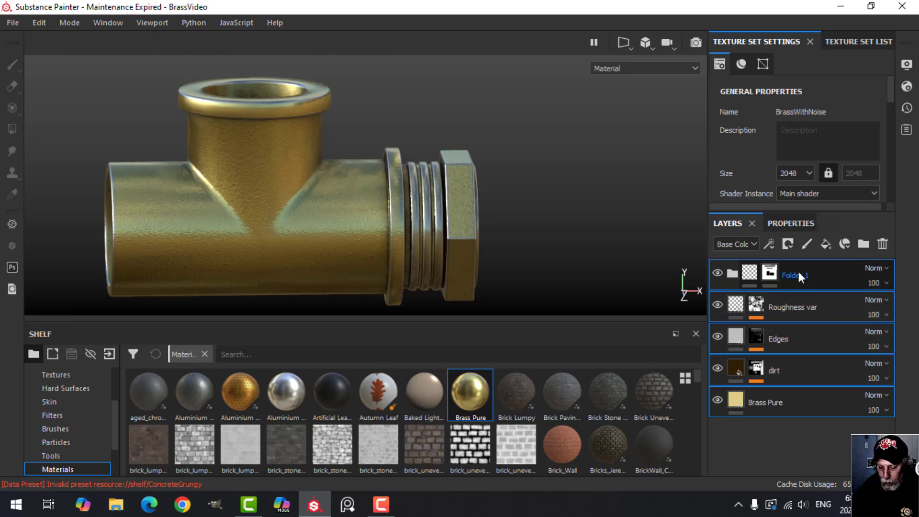
{"action": "key", "text": "ctrl+g"}
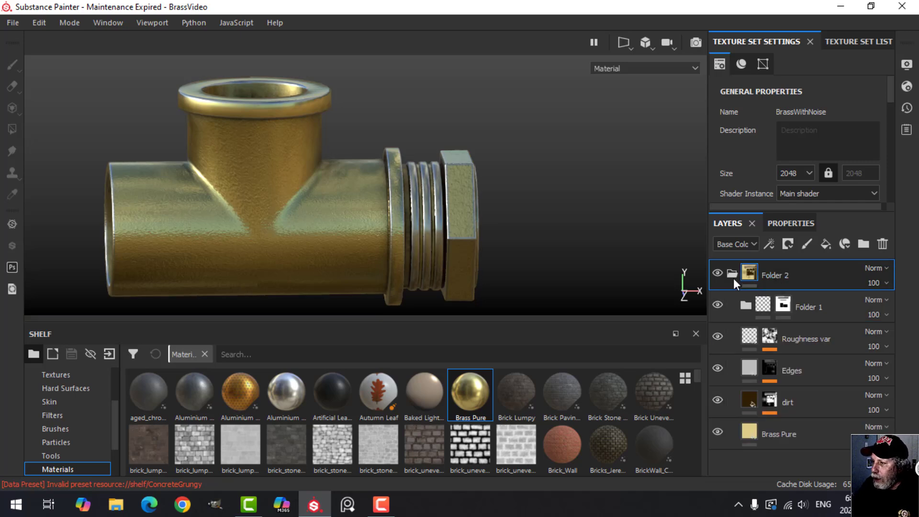
{"action": "left_click", "coordinate": [732, 274]}
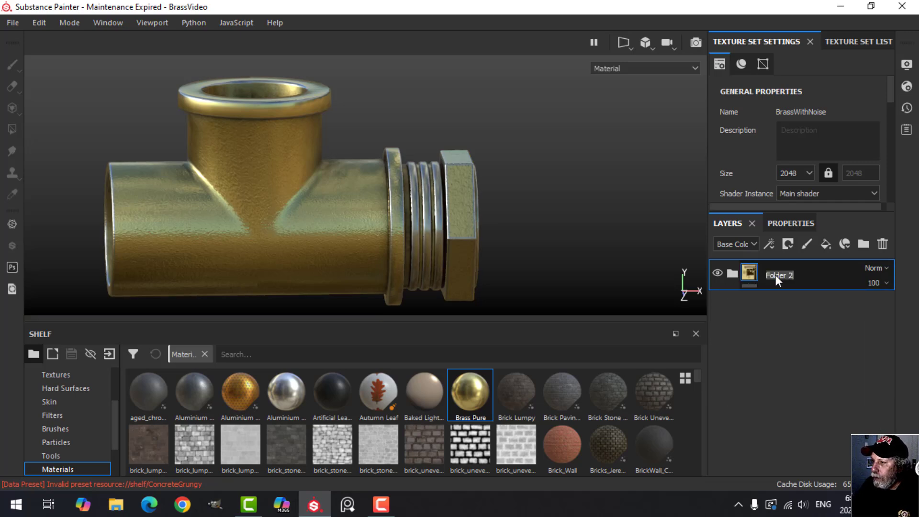
{"action": "type", "text": "Brass"}
{"action": "key", "text": "Return"}
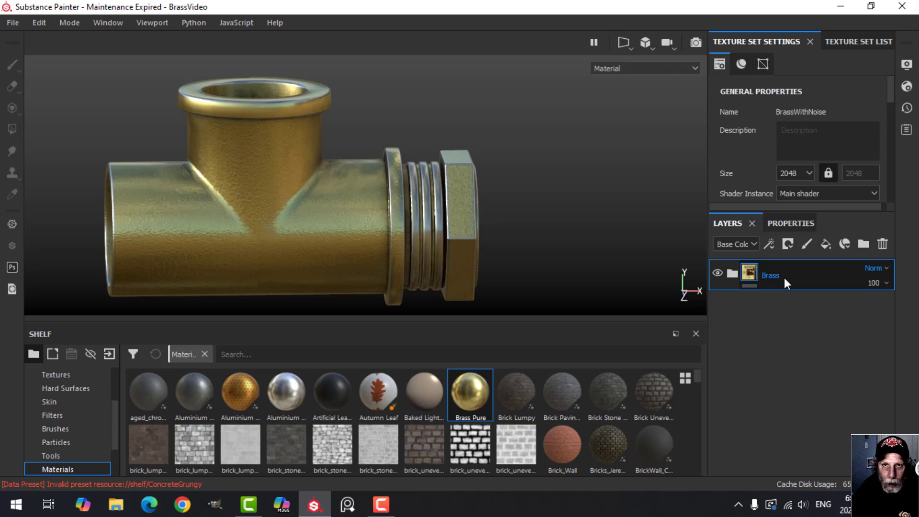
Look over the fitting and review the Brass folder's contents, including the mask on Folder 1.
{"action": "left_click_drag", "start_coordinate": [483, 230], "coordinate": [468, 220], "text": "alt"}
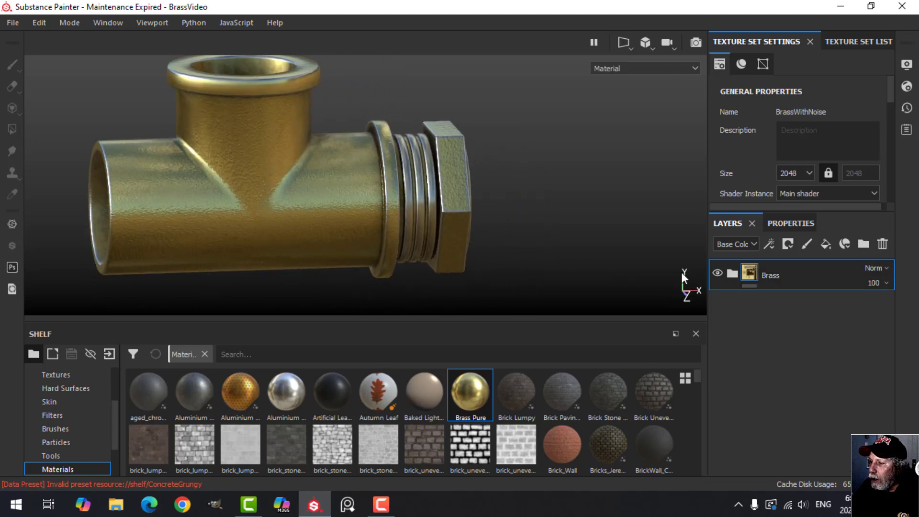
{"action": "left_click", "coordinate": [732, 273]}
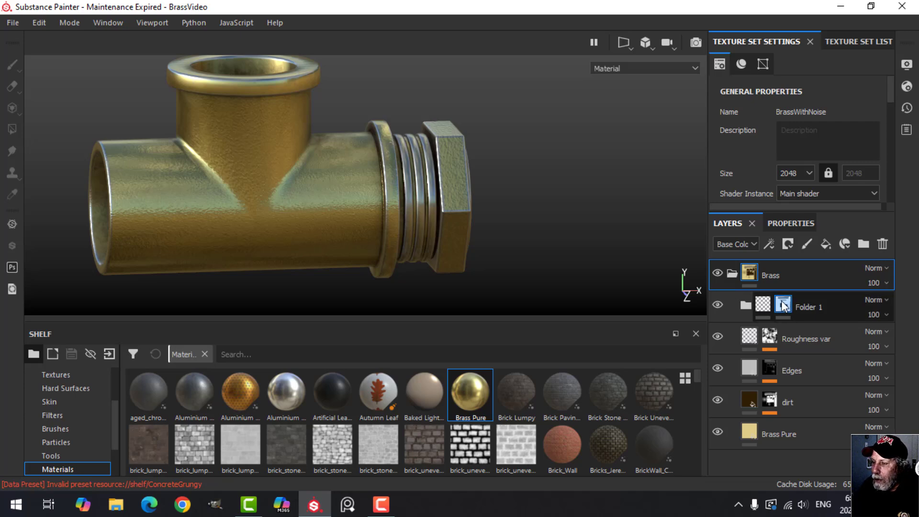
{"action": "mouse_move", "coordinate": [782, 305]}
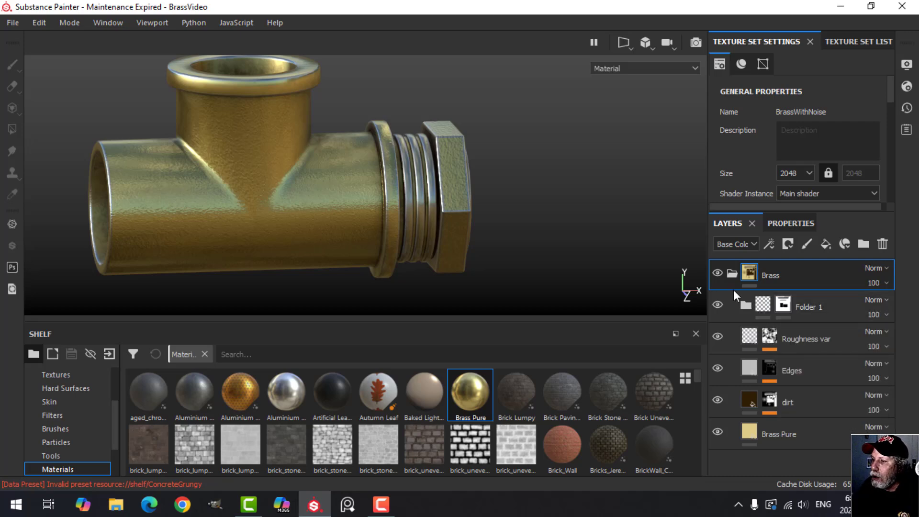
{"action": "left_click", "coordinate": [731, 274]}
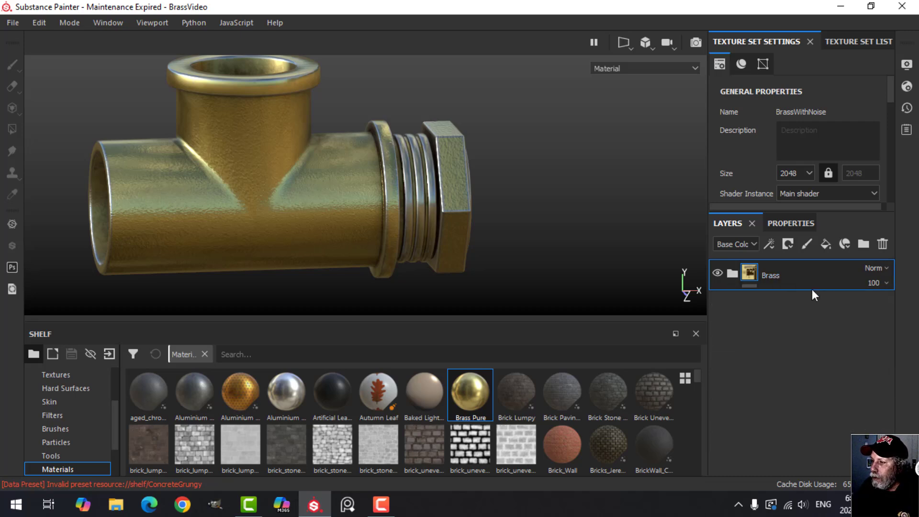
Create a smart material from the Brass folder and locate it among the smart materials.
{"action": "right_click", "coordinate": [774, 277]}
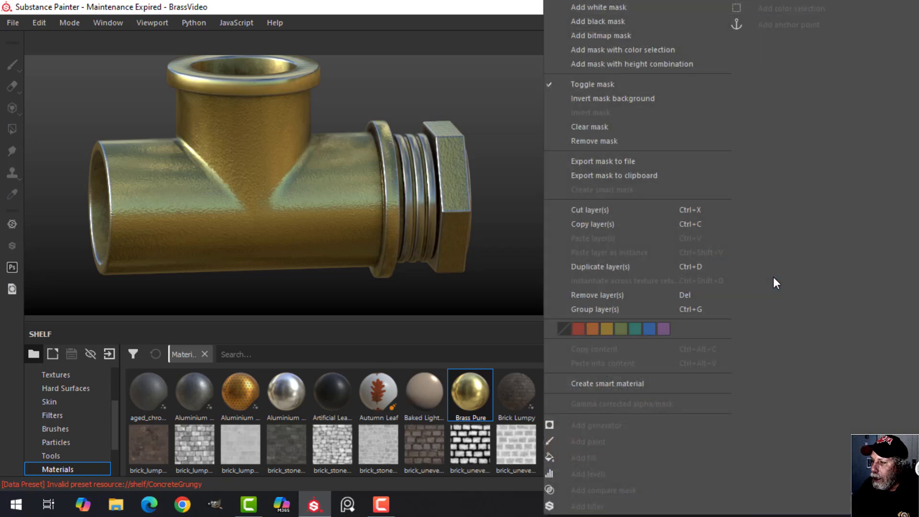
{"action": "left_click", "coordinate": [629, 382]}
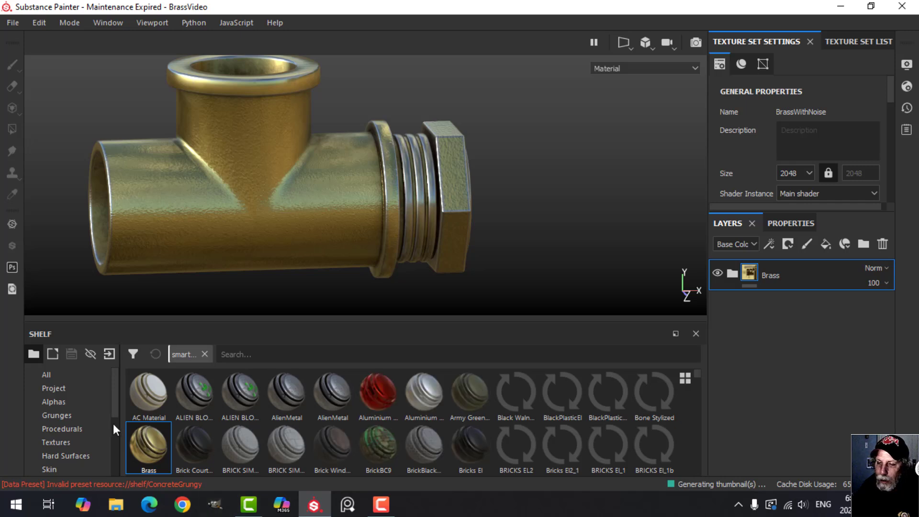
{"action": "scroll", "coordinate": [70, 450], "scroll_direction": "down", "scroll_amount": 2}
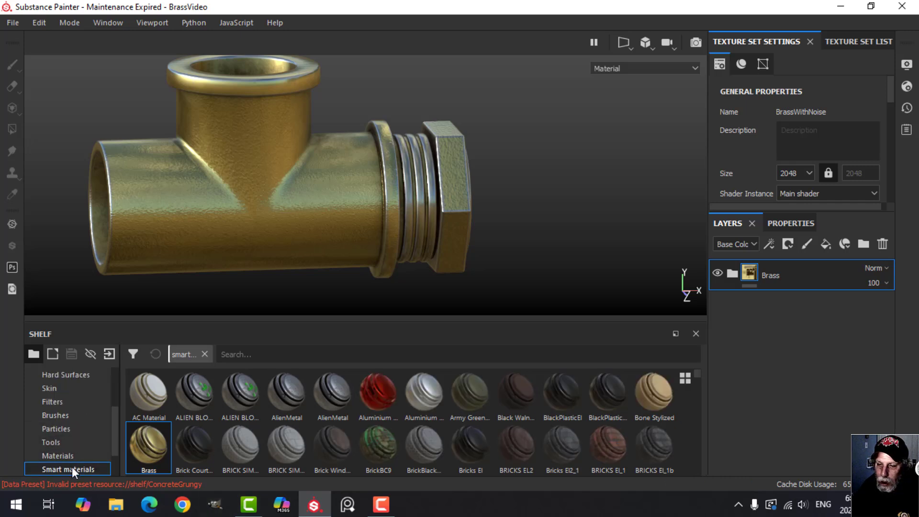
Delete the Brass folder from the layer stack, apply the Brass smart material instead and check the result on the fitting.
{"action": "left_click", "coordinate": [881, 243]}
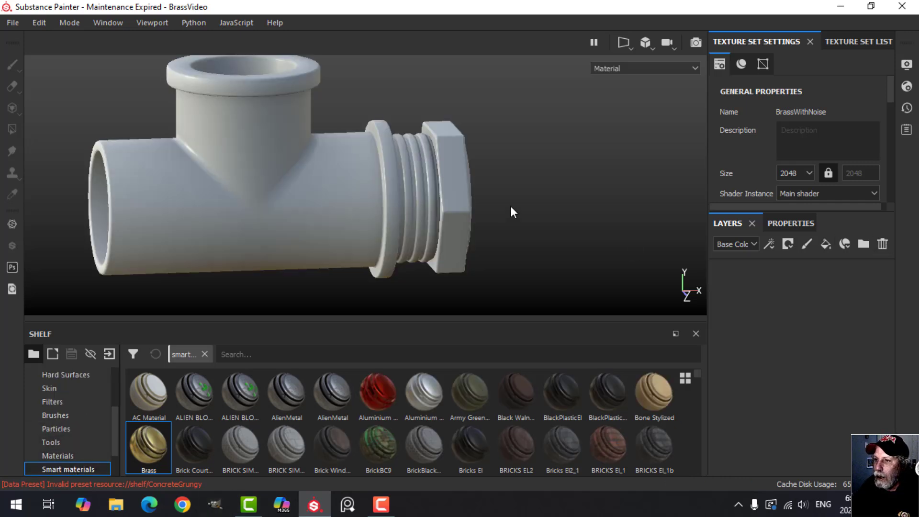
{"action": "mouse_move", "coordinate": [510, 210]}
{"action": "left_mouse_down", "text": "alt"}
{"action": "mouse_move", "coordinate": [474, 225]}
{"action": "mouse_move", "coordinate": [510, 219]}
{"action": "left_mouse_up", "text": "alt"}
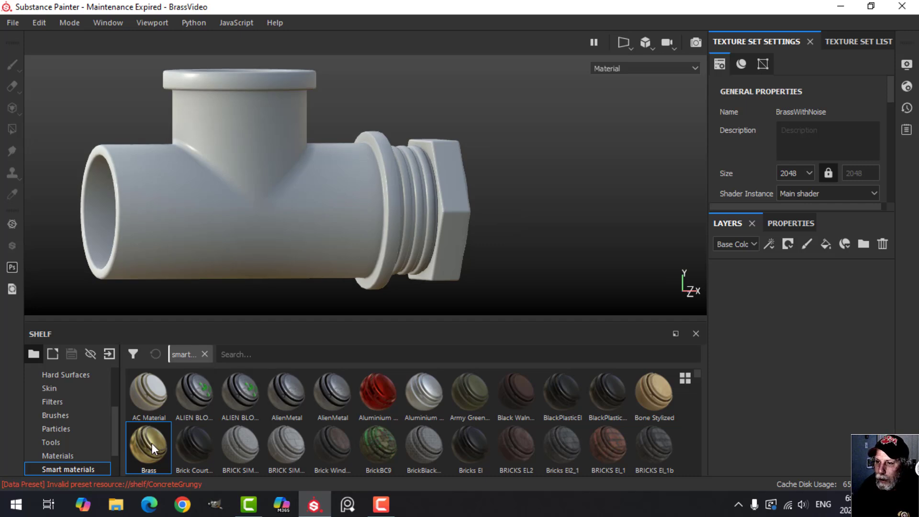
{"action": "left_click_drag", "start_coordinate": [151, 443], "coordinate": [785, 301]}
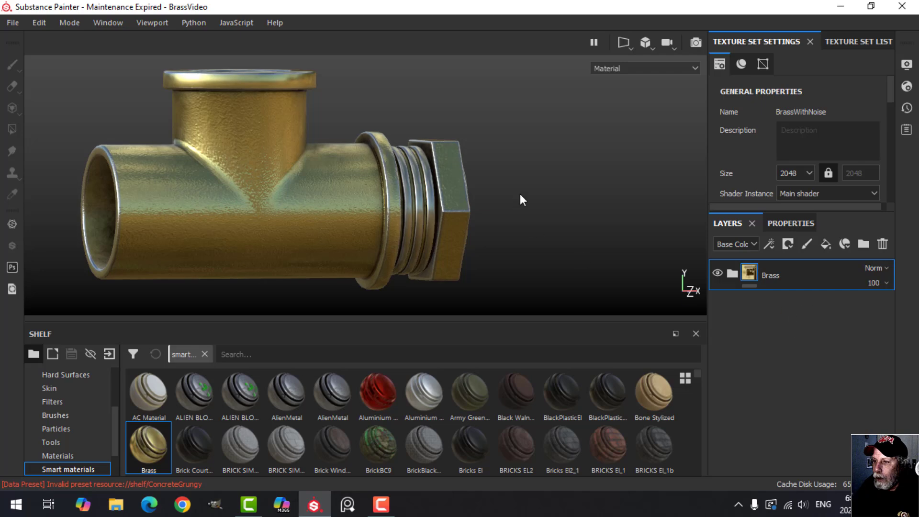
{"action": "left_click_drag", "start_coordinate": [520, 193], "coordinate": [697, 286], "text": "alt"}
{"action": "left_click_drag", "start_coordinate": [522, 188], "coordinate": [445, 221], "text": "alt"}
{"action": "scroll", "coordinate": [411, 194], "scroll_direction": "up", "scroll_amount": 5}
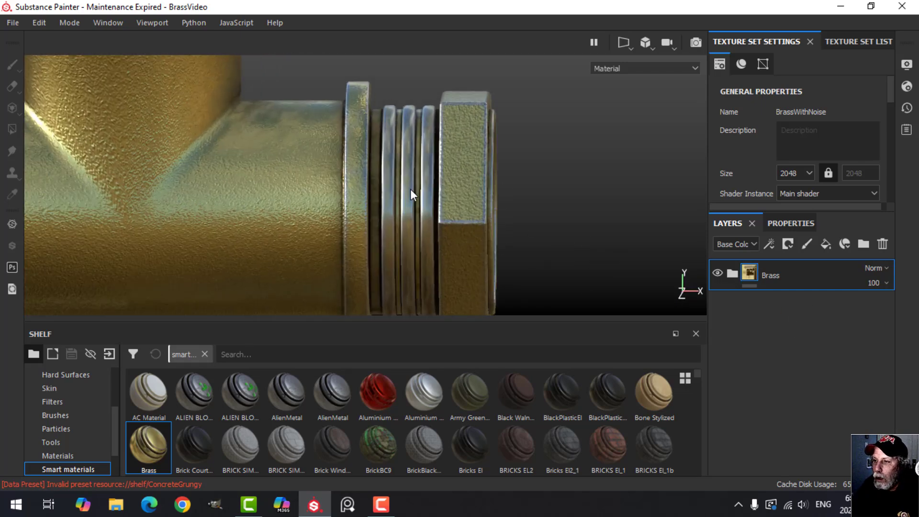
{"action": "scroll", "coordinate": [404, 192], "scroll_direction": "down", "scroll_amount": 4}
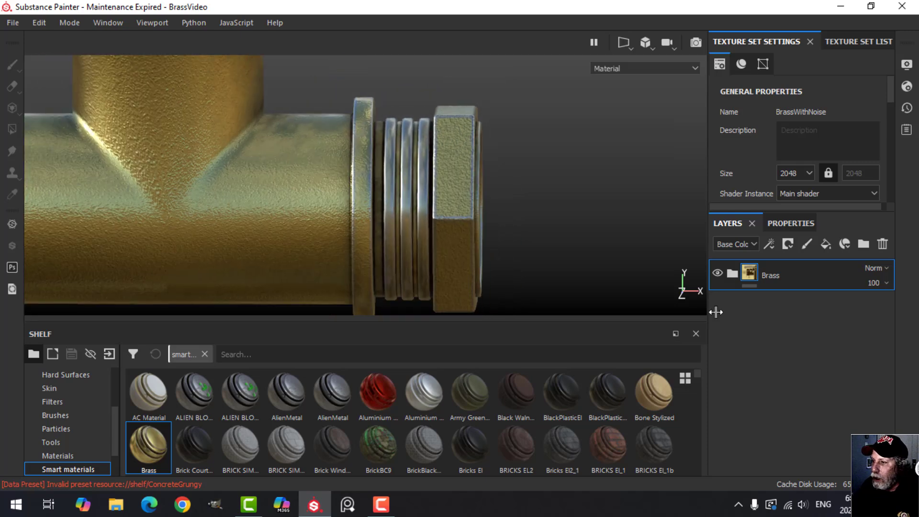
Clear the mask on Folder 1 inside the Brass folder and inspect the threads and hex nut.
{"action": "left_click", "coordinate": [733, 272]}
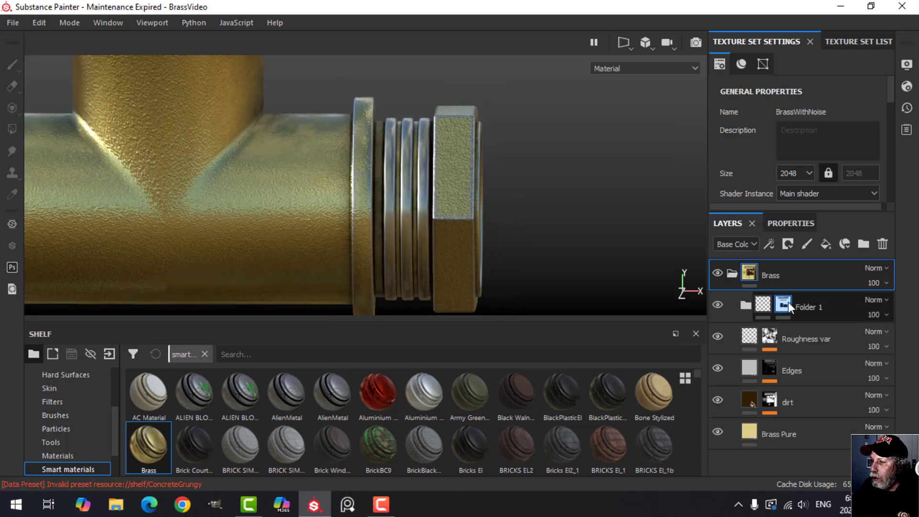
{"action": "right_click", "coordinate": [788, 303]}
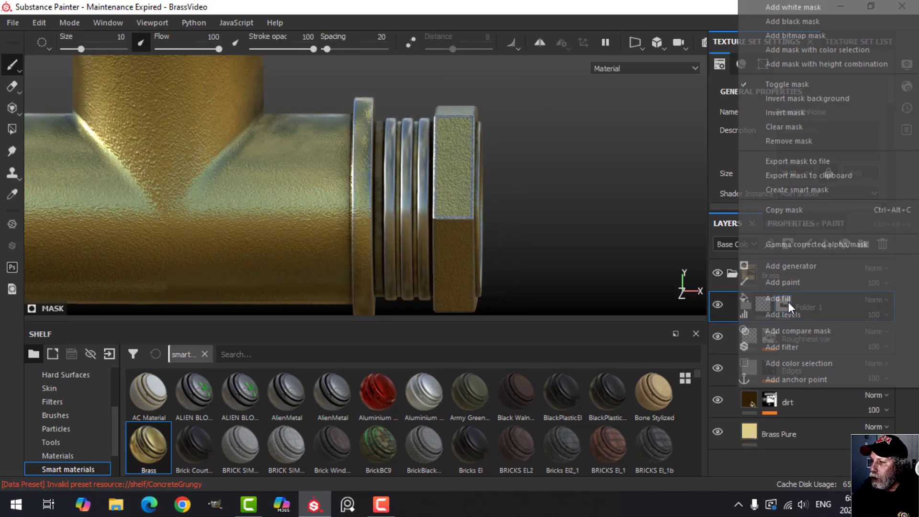
{"action": "left_click", "coordinate": [786, 127]}
{"action": "scroll", "coordinate": [428, 236], "scroll_direction": "up", "scroll_amount": 3}
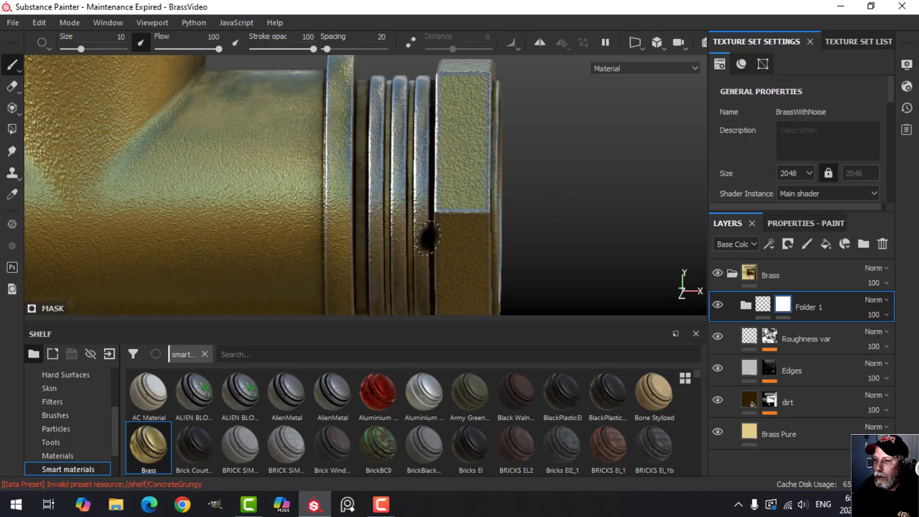
{"action": "scroll", "coordinate": [427, 236], "scroll_direction": "down", "scroll_amount": 4}
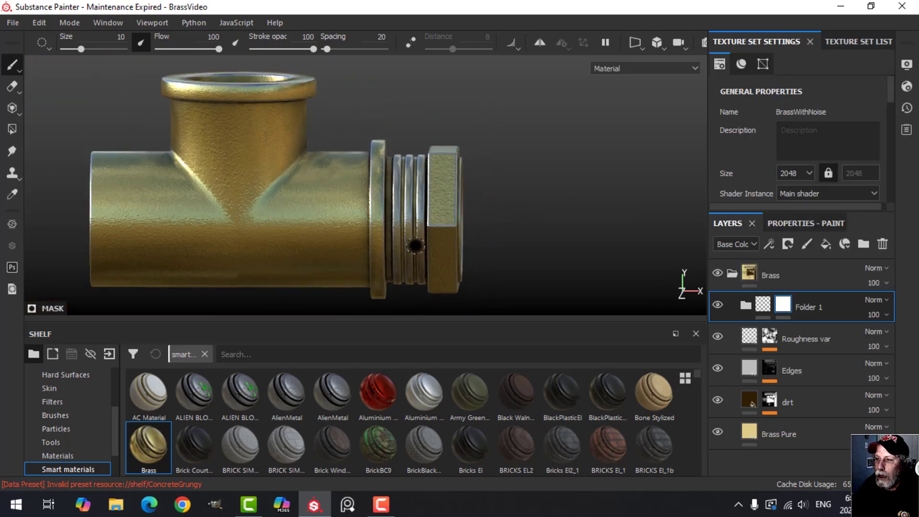
{"action": "left_click_drag", "start_coordinate": [415, 244], "coordinate": [443, 244], "text": "alt+shift"}
{"action": "middle_click_drag", "start_coordinate": [478, 254], "coordinate": [480, 235], "text": "alt"}
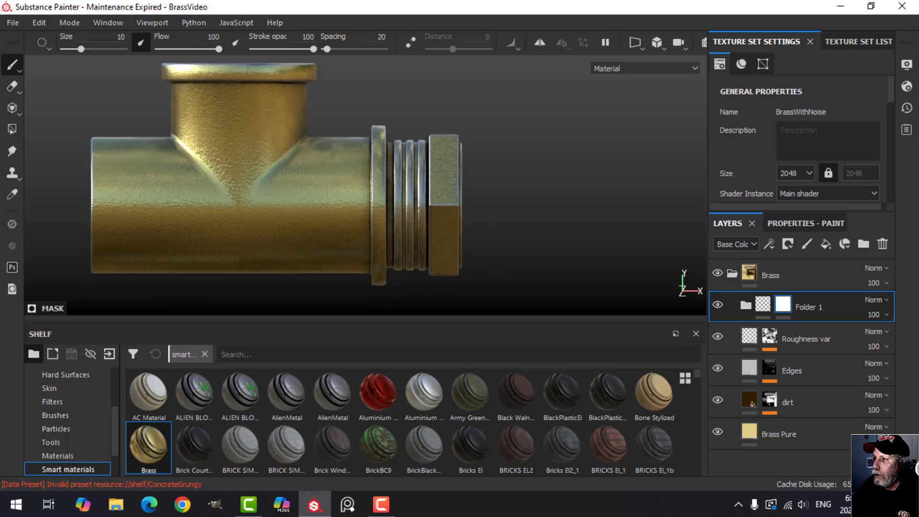
Use Polygon Fill in mesh fill mode with color 0 to mask the hex nut and threaded section out of Folder 1.
{"action": "left_click", "coordinate": [662, 42]}
{"action": "left_click", "coordinate": [667, 65]}
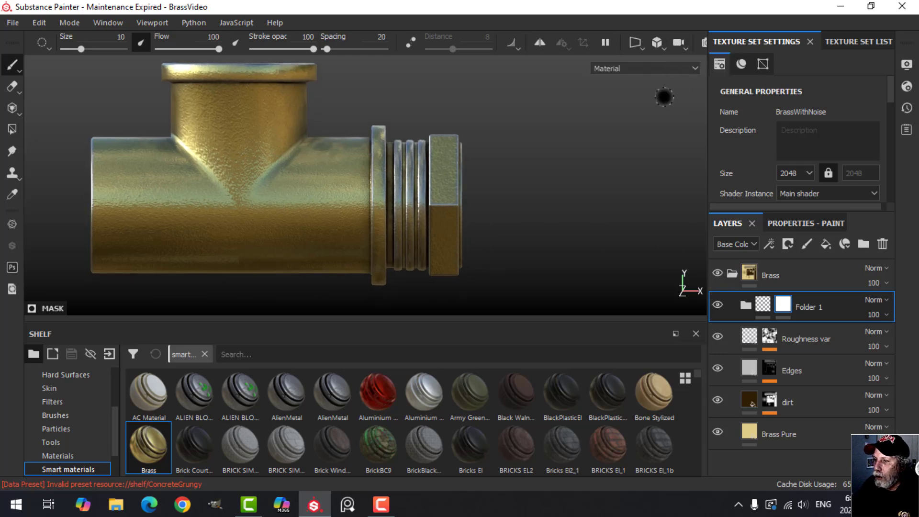
{"action": "scroll", "coordinate": [517, 229], "scroll_direction": "up", "scroll_amount": 5}
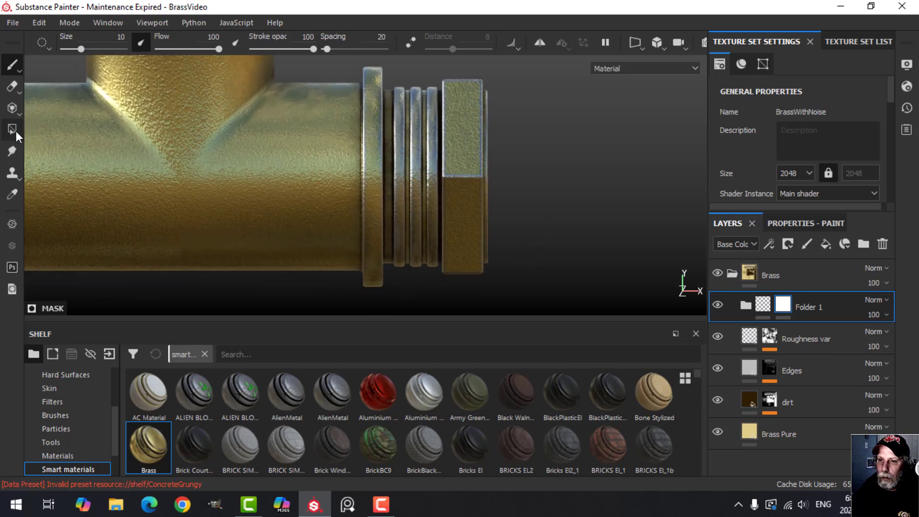
{"action": "left_click", "coordinate": [12, 128]}
{"action": "left_click", "coordinate": [793, 222]}
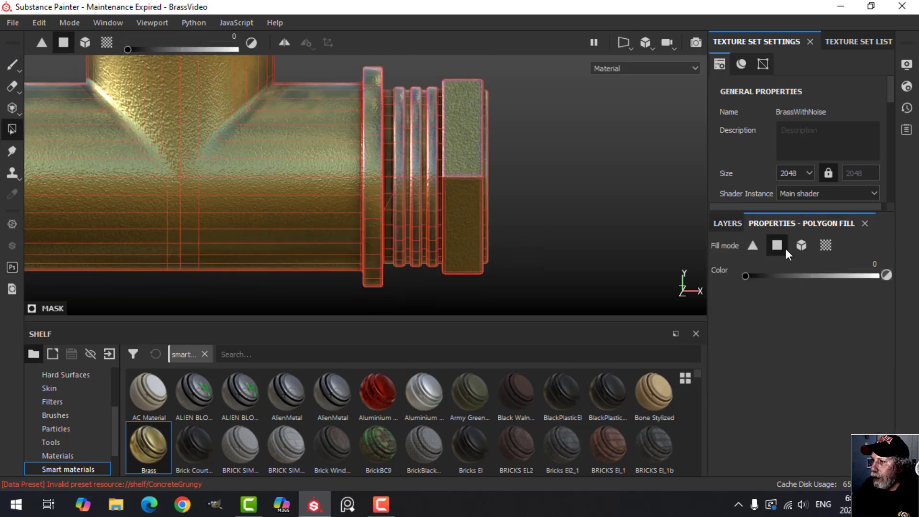
{"action": "middle_click_drag", "start_coordinate": [459, 85], "coordinate": [511, 128]}
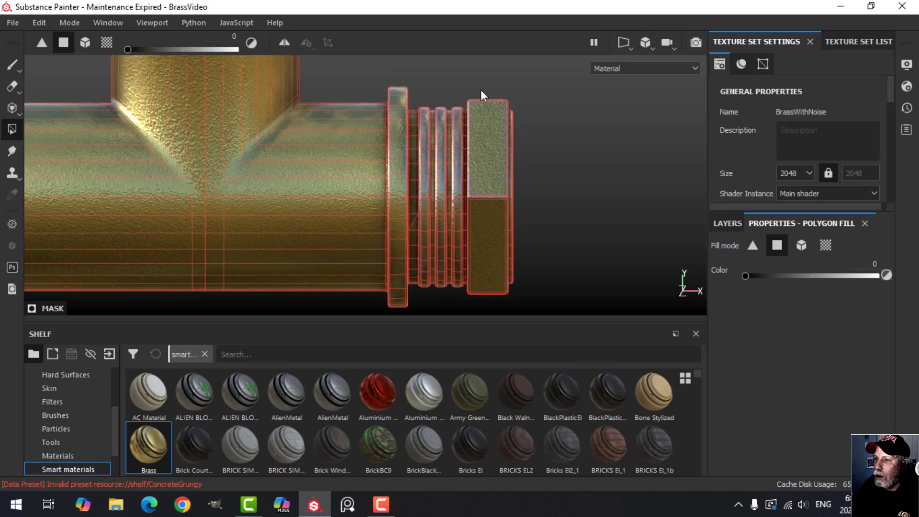
{"action": "left_click", "coordinate": [800, 245]}
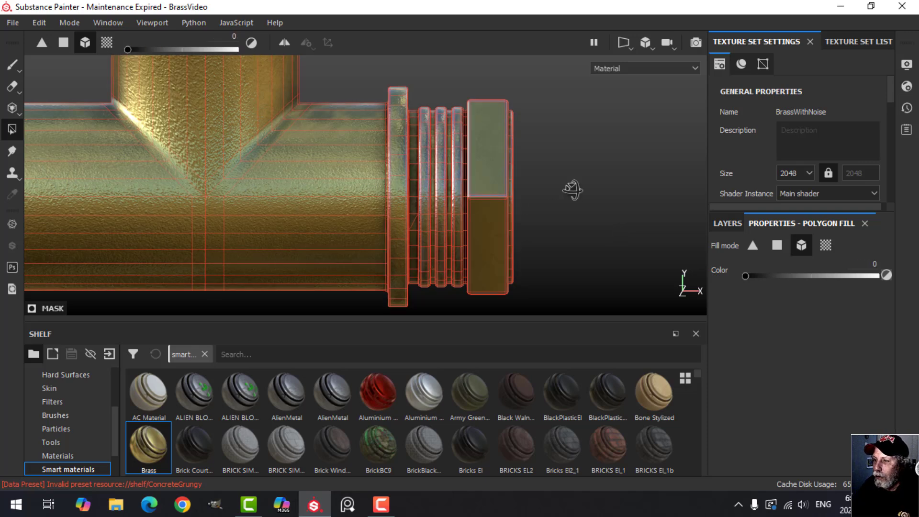
{"action": "left_click_drag", "start_coordinate": [574, 191], "coordinate": [452, 199], "text": "alt"}
Return to the Paint tool, examine the masked nut and threads, and preview the mask on Folder 1.
{"action": "left_click", "coordinate": [14, 65]}
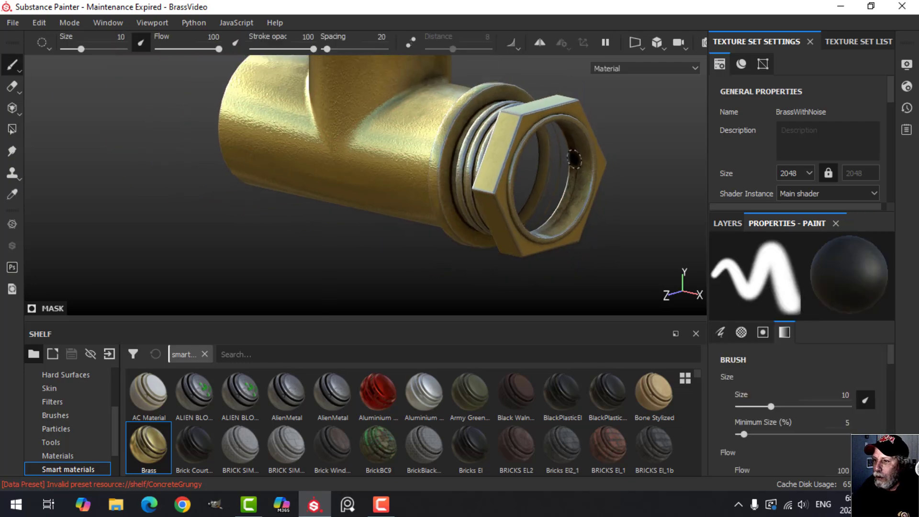
{"action": "scroll", "coordinate": [571, 163], "scroll_direction": "up", "scroll_amount": 1}
{"action": "middle_click_drag", "start_coordinate": [570, 161], "coordinate": [528, 165], "text": "alt"}
{"action": "mouse_move", "coordinate": [528, 166]}
{"action": "left_mouse_down", "text": "alt"}
{"action": "mouse_move", "coordinate": [584, 177]}
{"action": "mouse_move", "coordinate": [662, 151]}
{"action": "left_mouse_up", "text": "alt"}
{"action": "left_click", "coordinate": [727, 223]}
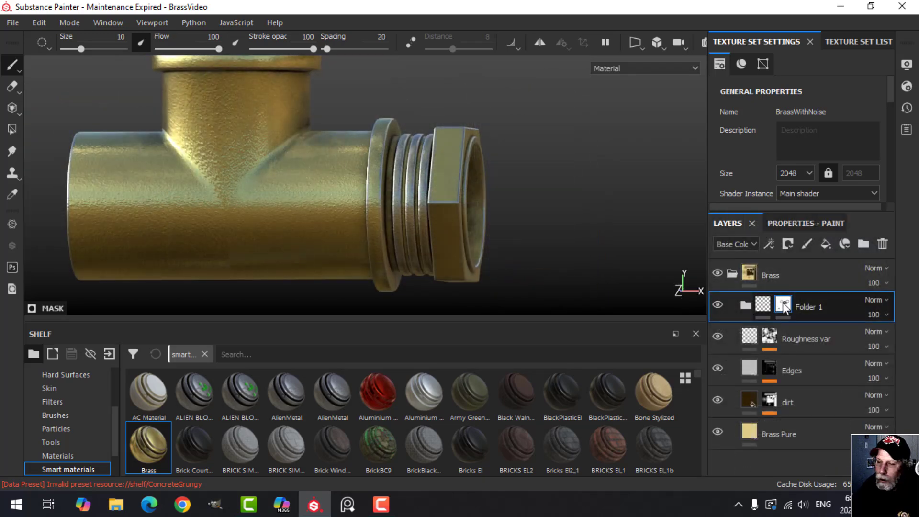
{"action": "mouse_move", "coordinate": [783, 303]}
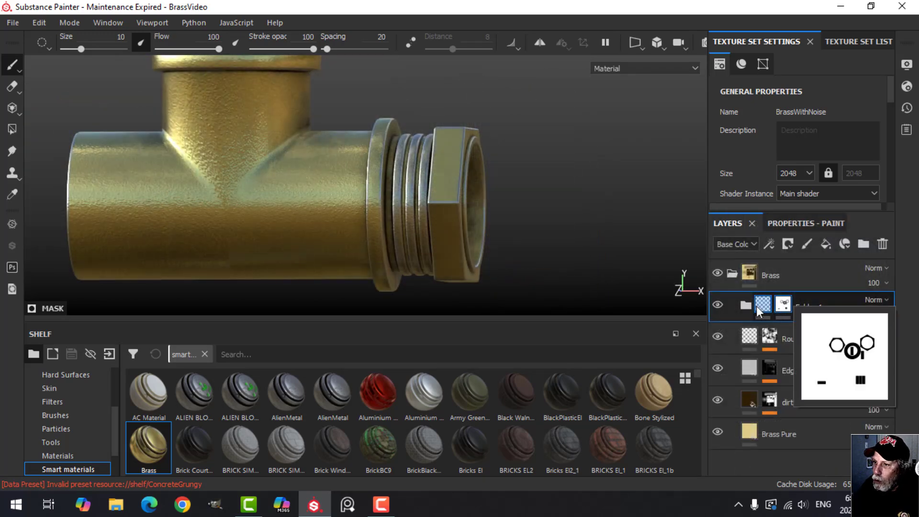
Turn the fitting to an angled view and shrink the shelf to enlarge the 3D viewport.
{"action": "mouse_move", "coordinate": [263, 173]}
{"action": "left_mouse_down", "text": "alt"}
{"action": "mouse_move", "coordinate": [334, 180]}
{"action": "mouse_move", "coordinate": [383, 198]}
{"action": "left_mouse_up", "text": "alt"}
{"action": "middle_click_drag", "start_coordinate": [330, 194], "coordinate": [387, 216], "text": "alt"}
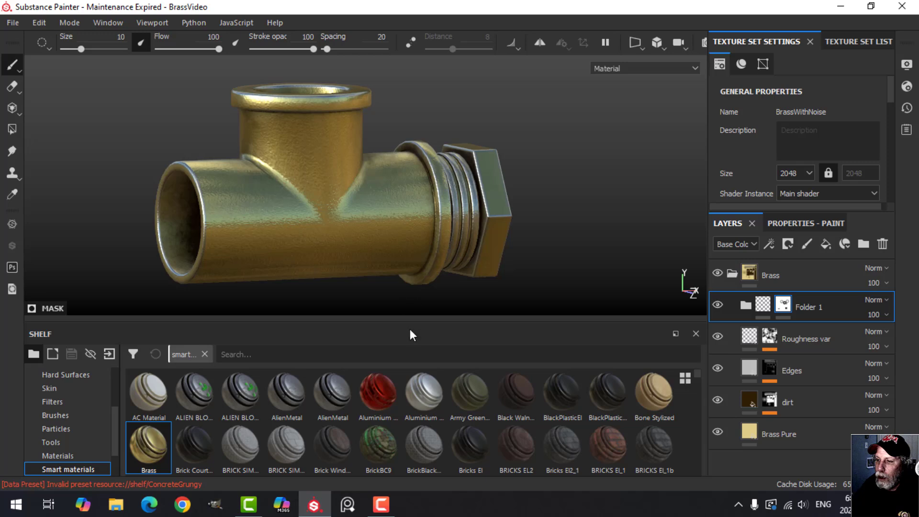
{"action": "left_click_drag", "start_coordinate": [407, 320], "coordinate": [415, 381]}
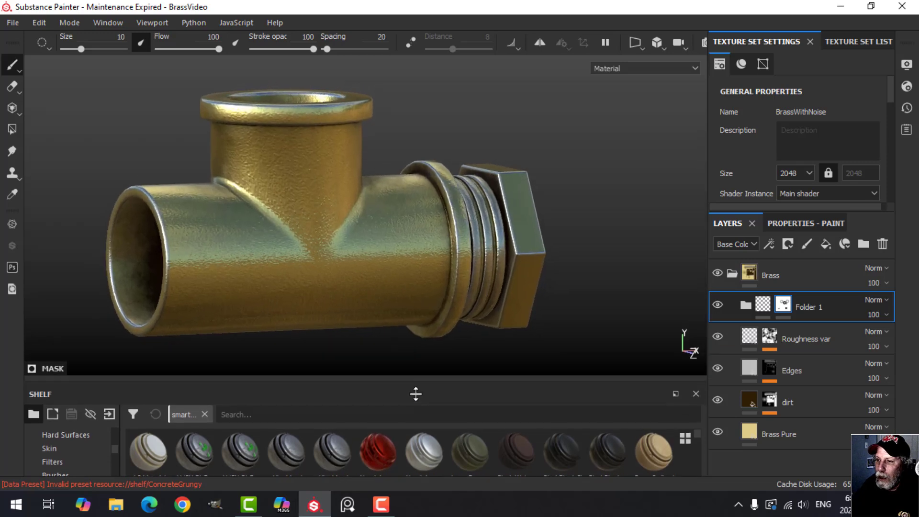